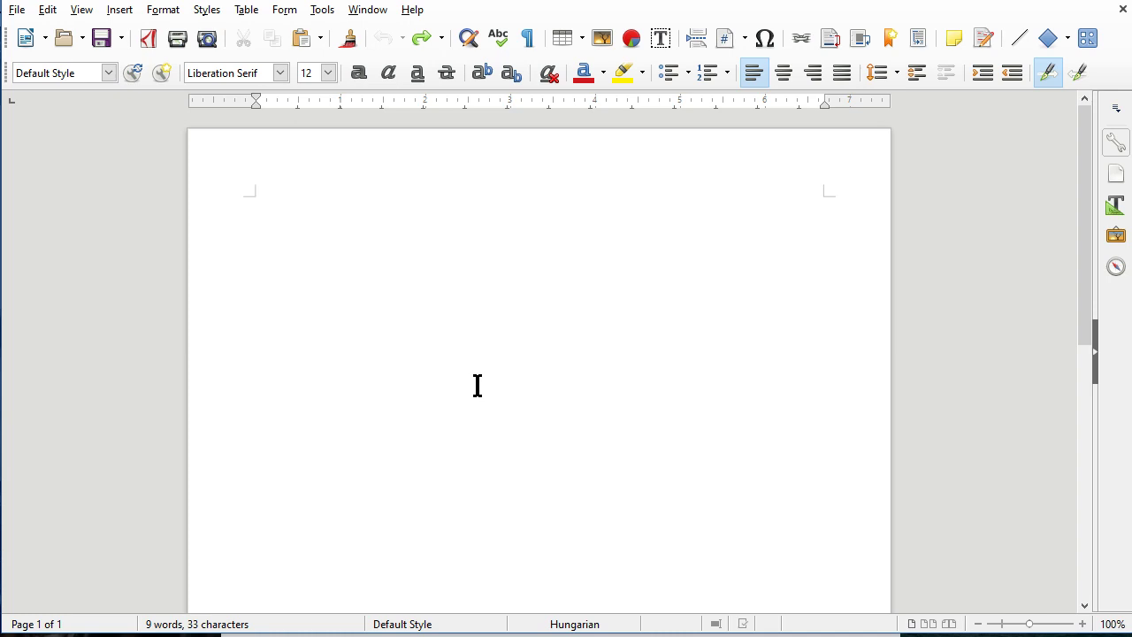
Restore the typed sample text with bold, larger szöveg and italic Formázott in Writer.
left_click(426, 37)
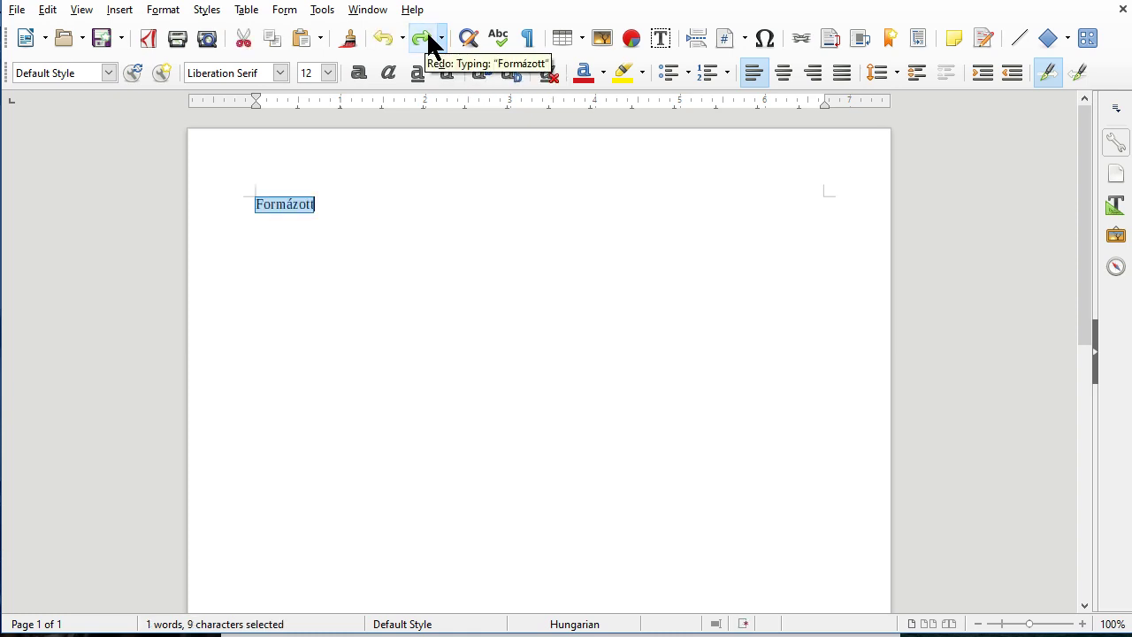
left_click(426, 37)
left_click(426, 37)
left_click(426, 37)
left_click(426, 37)
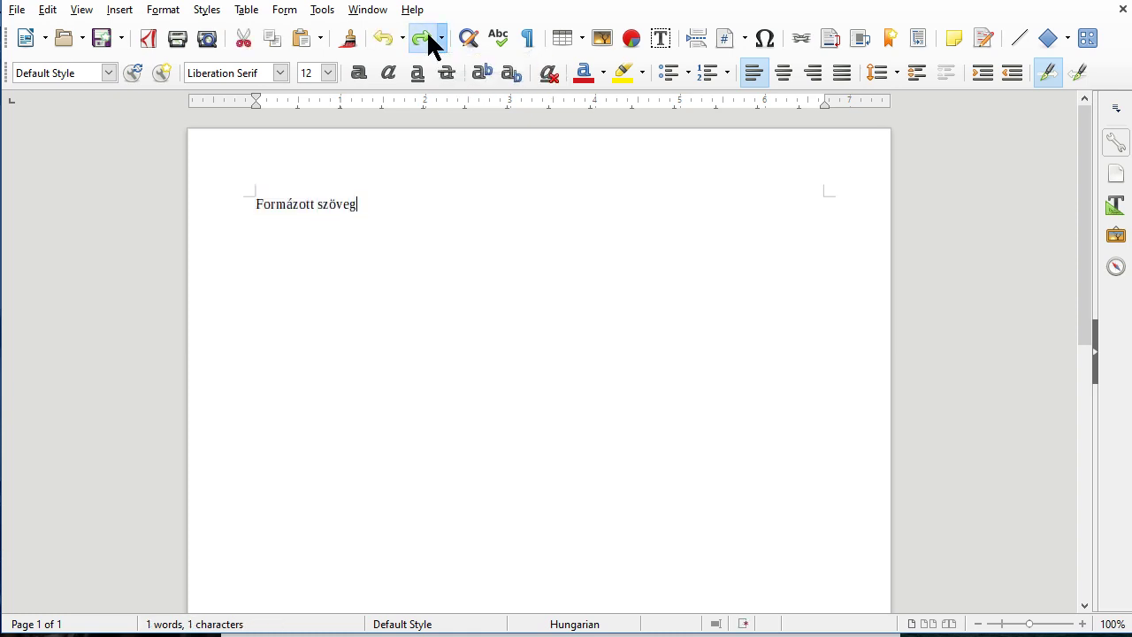
left_click(426, 37)
left_click(426, 37)
left_click(427, 37)
left_click(427, 37)
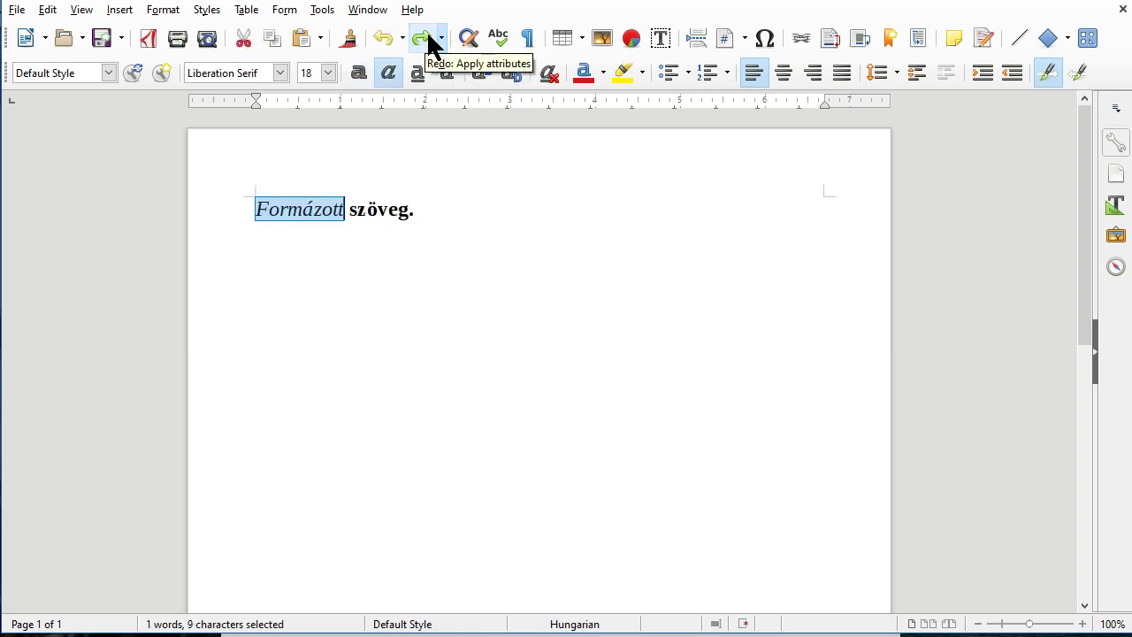
left_click(426, 37)
Bring back bullets 2. and 3. and the Markdown line, undoing and redoing it once.
left_click(426, 37)
left_click(426, 37)
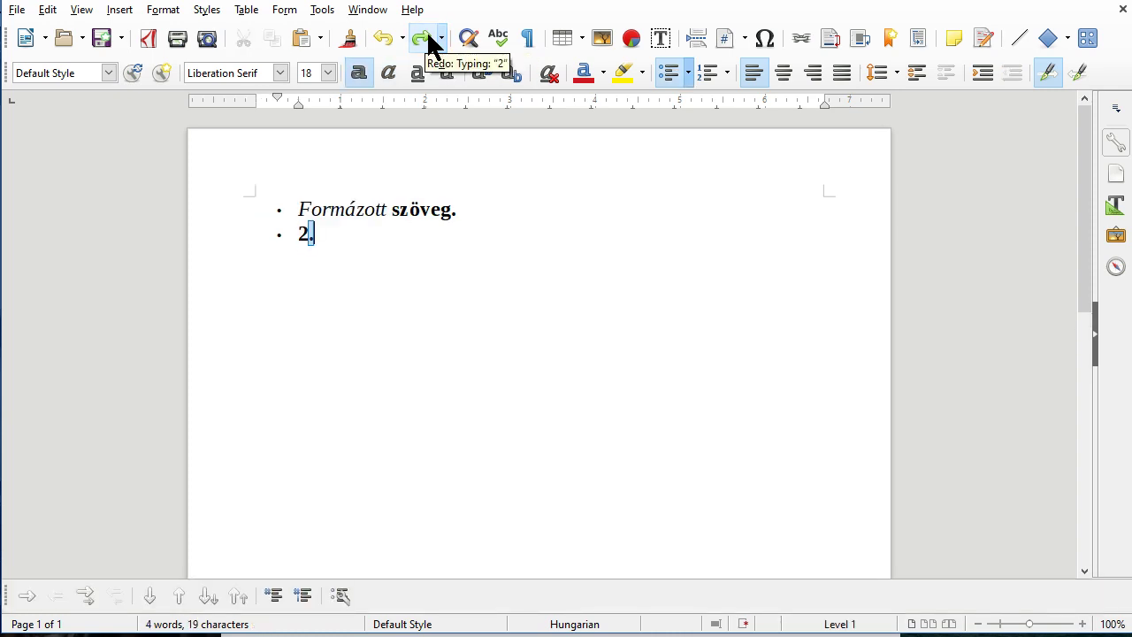
left_click(426, 37)
left_click(427, 37)
left_click(426, 37)
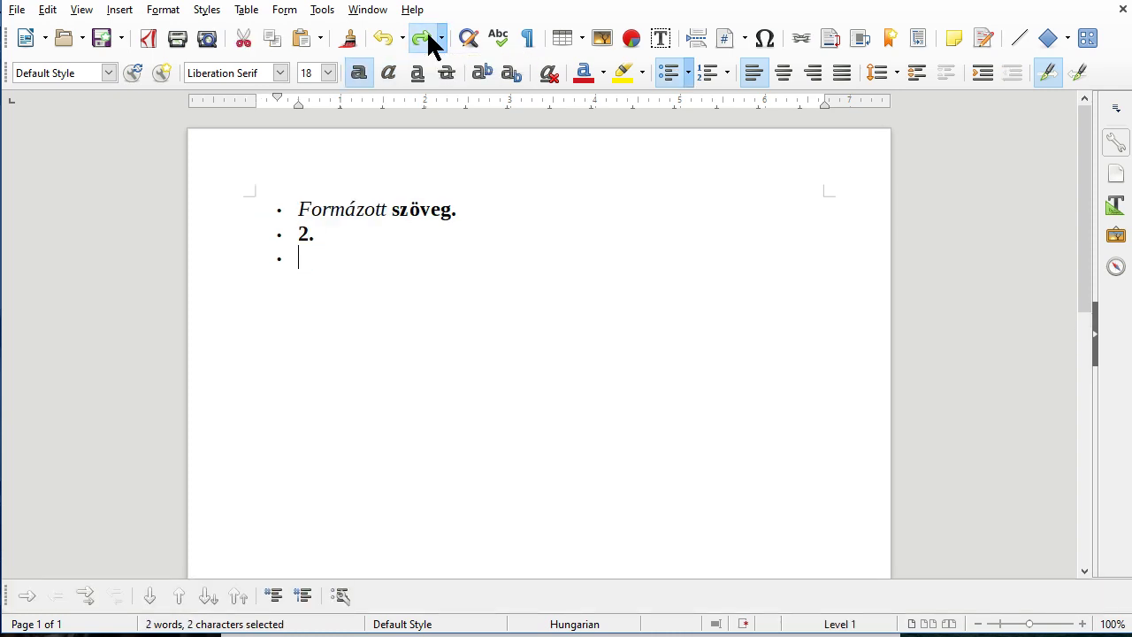
left_click(427, 37)
left_click(426, 37)
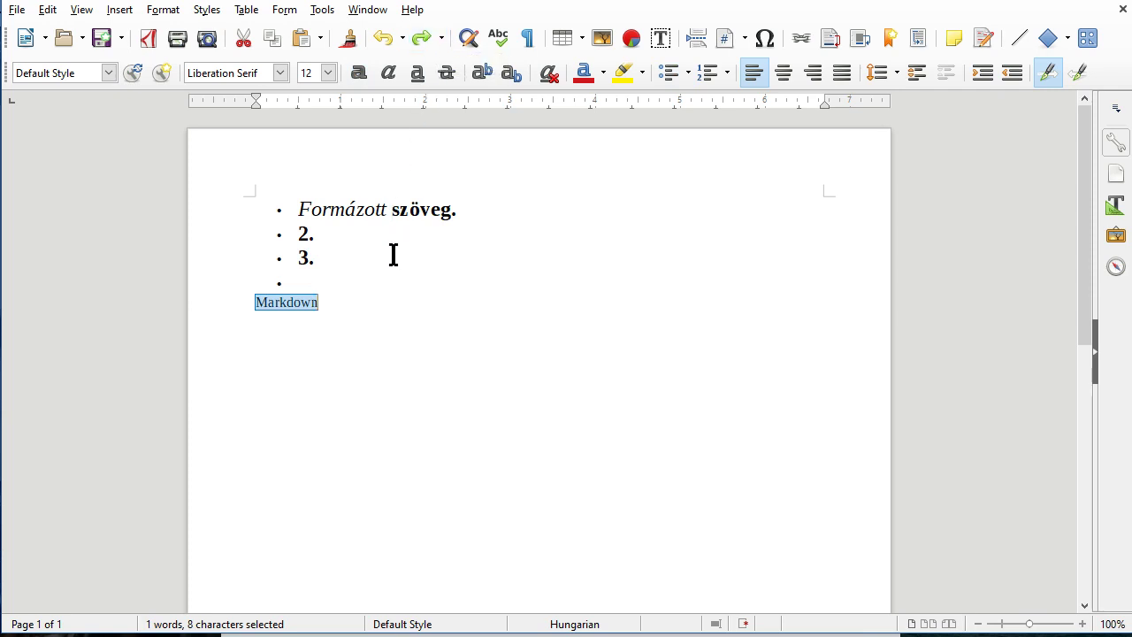
left_click(375, 37)
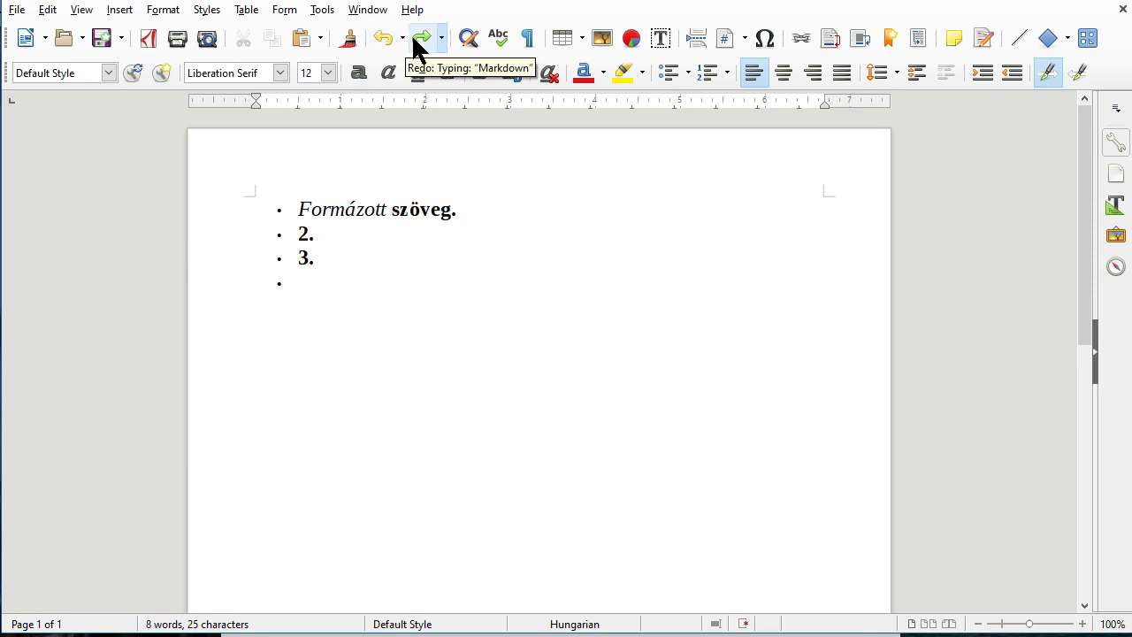
left_click(413, 37)
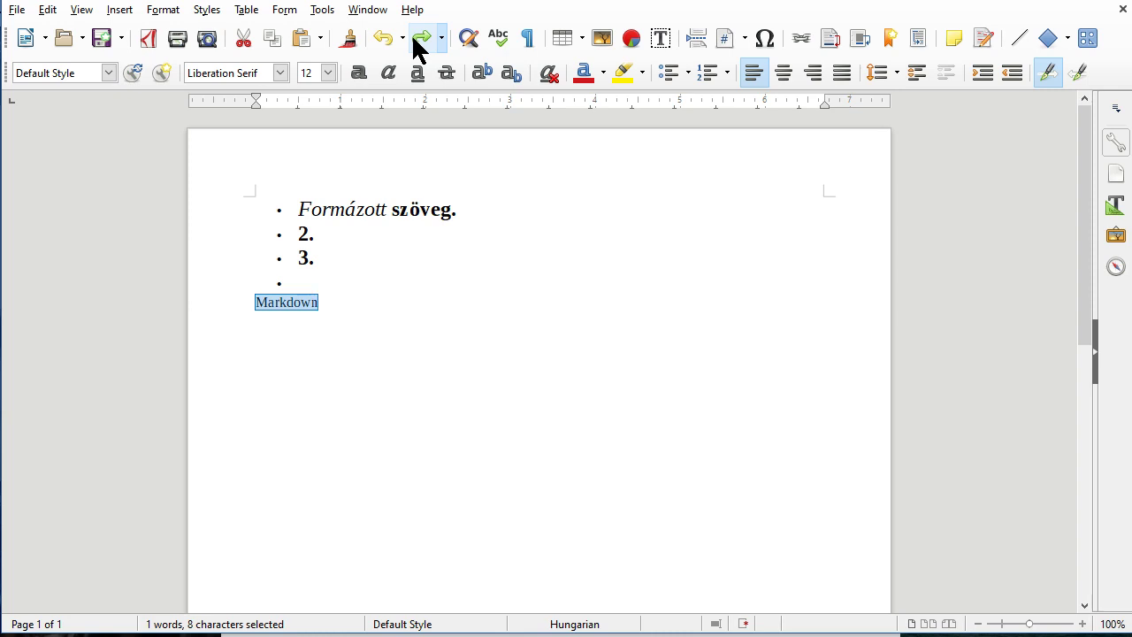
left_click(395, 275)
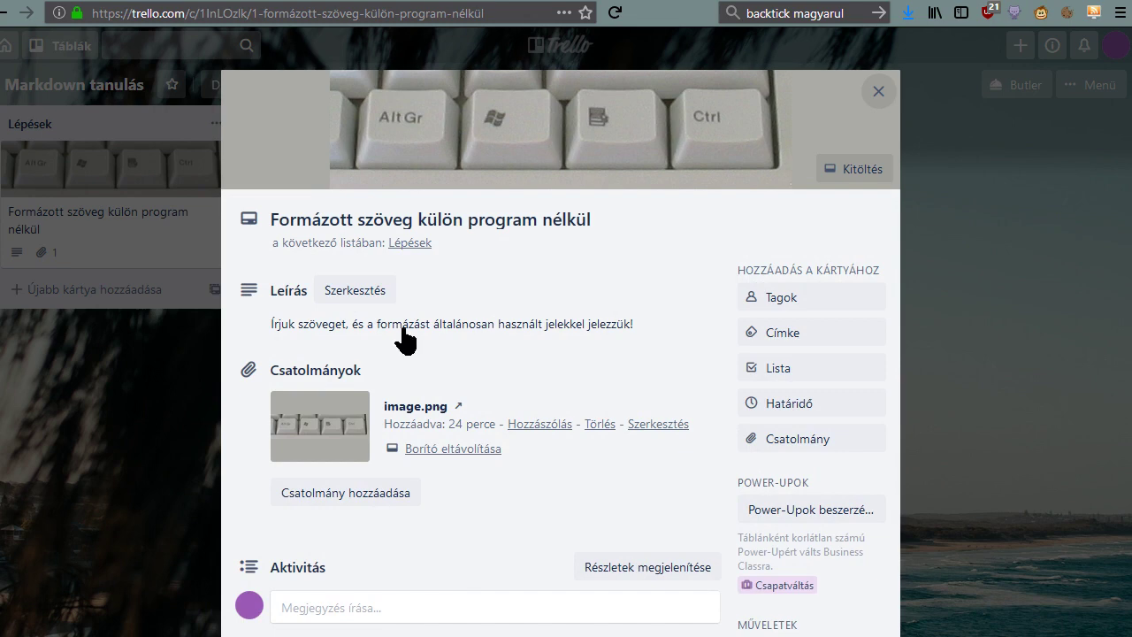
Add a **szöveg** line to the card description, save it, and reopen the editor.
left_click(403, 339)
left_click(427, 371)
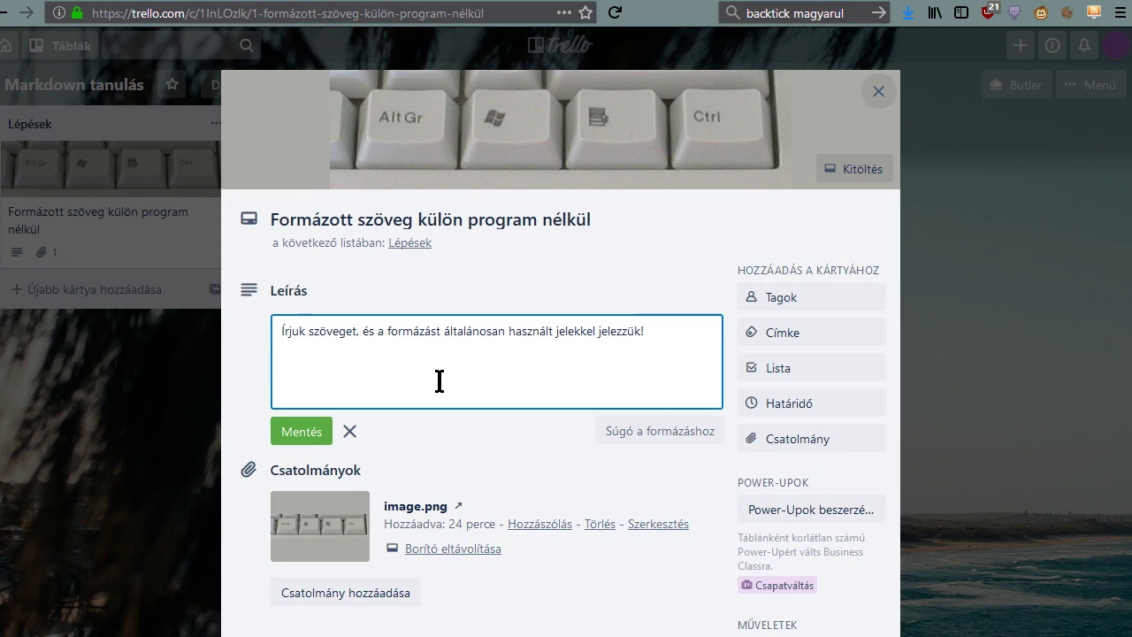
double_click(319, 334)
left_click(362, 376)
type("**szöveg*")
key("Return")
type("*")
key("Return")
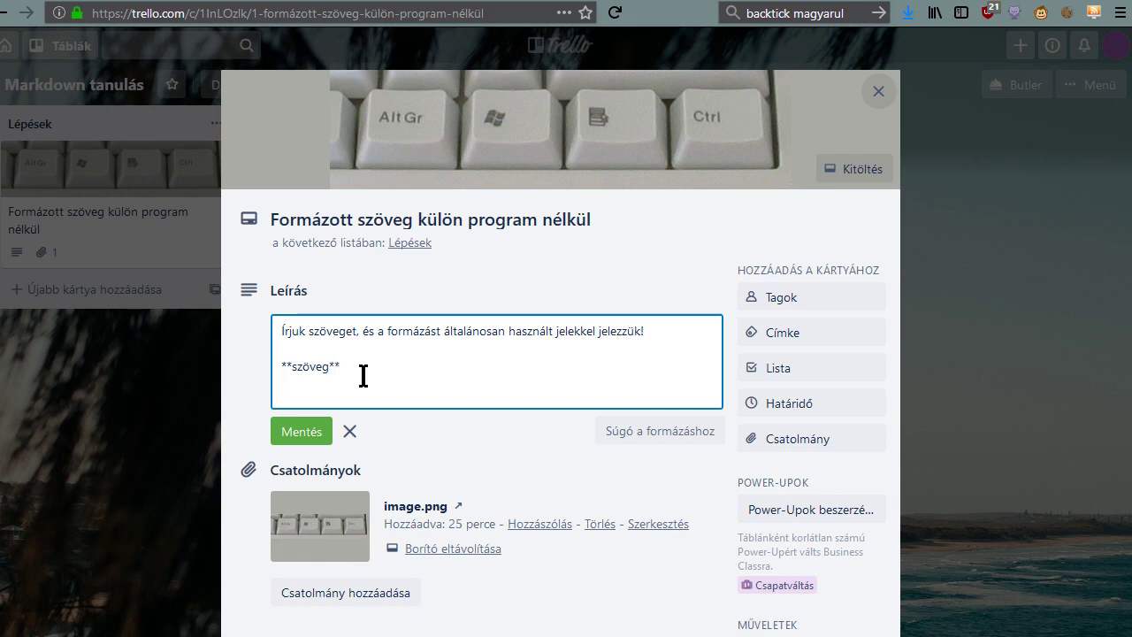
left_click(302, 433)
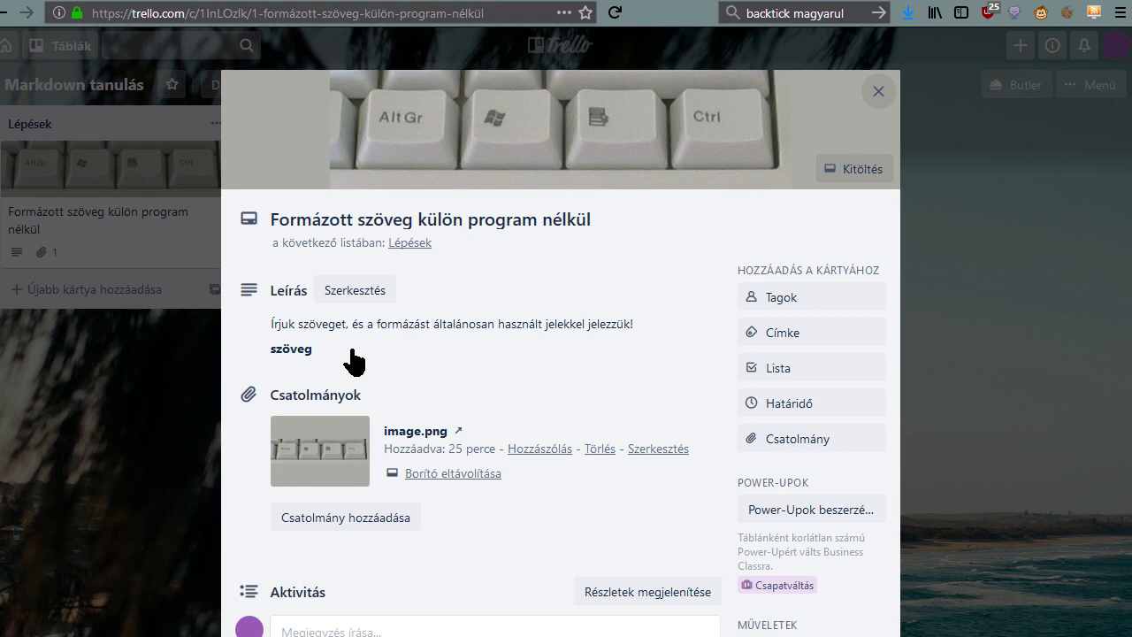
left_click(351, 360)
key("ctrl+a")
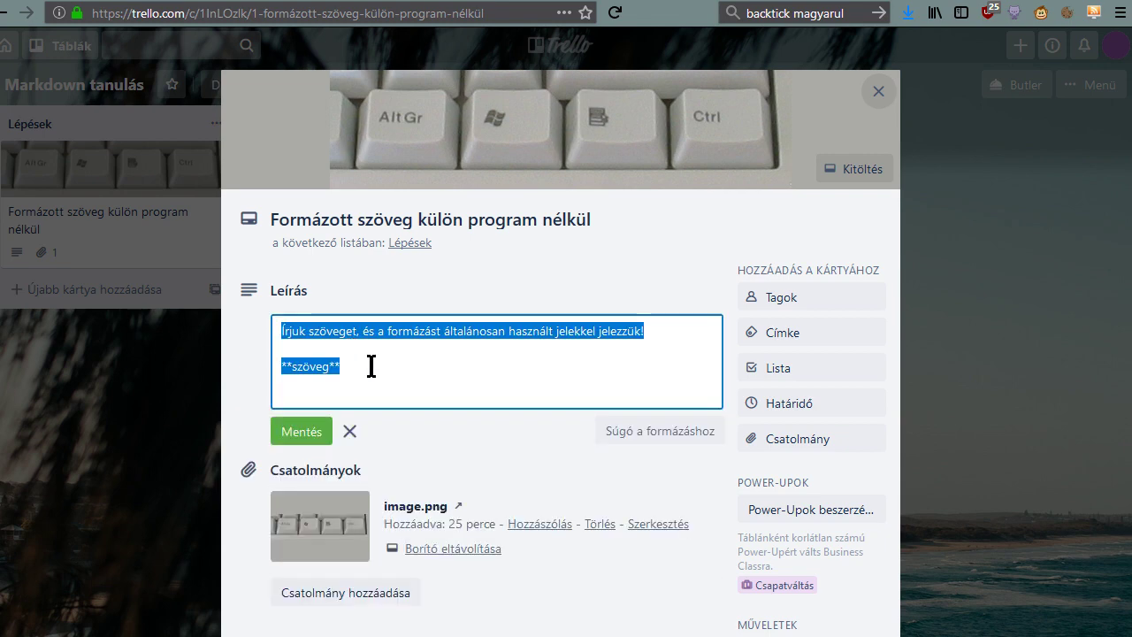
Add an _dőlt_ italic line at the end of the description and save.
left_click(371, 366)
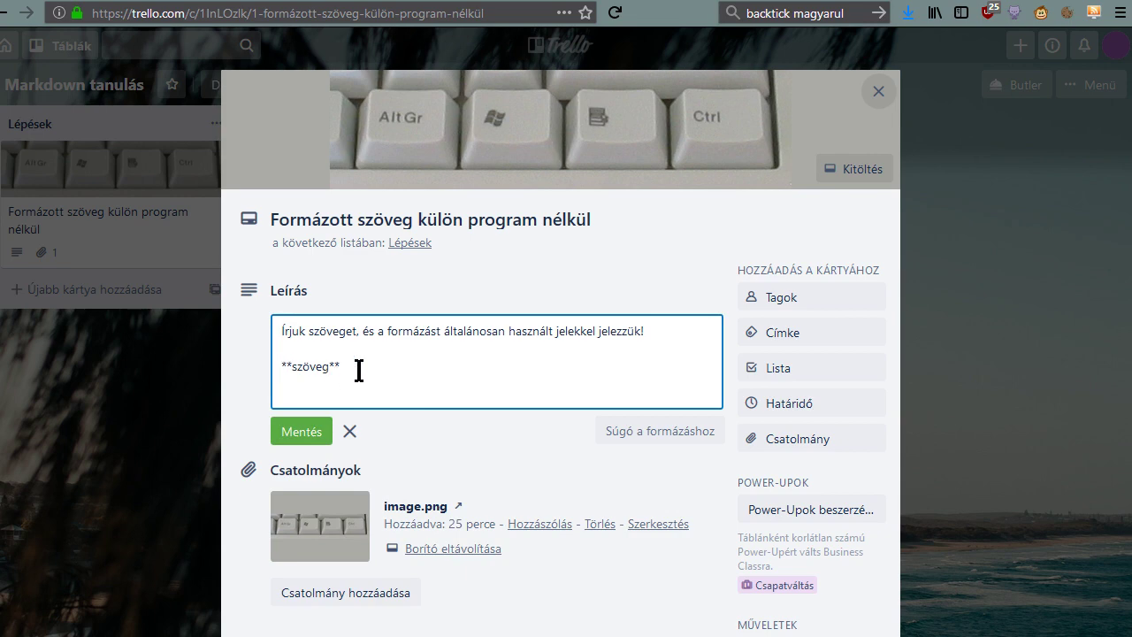
left_click(316, 433)
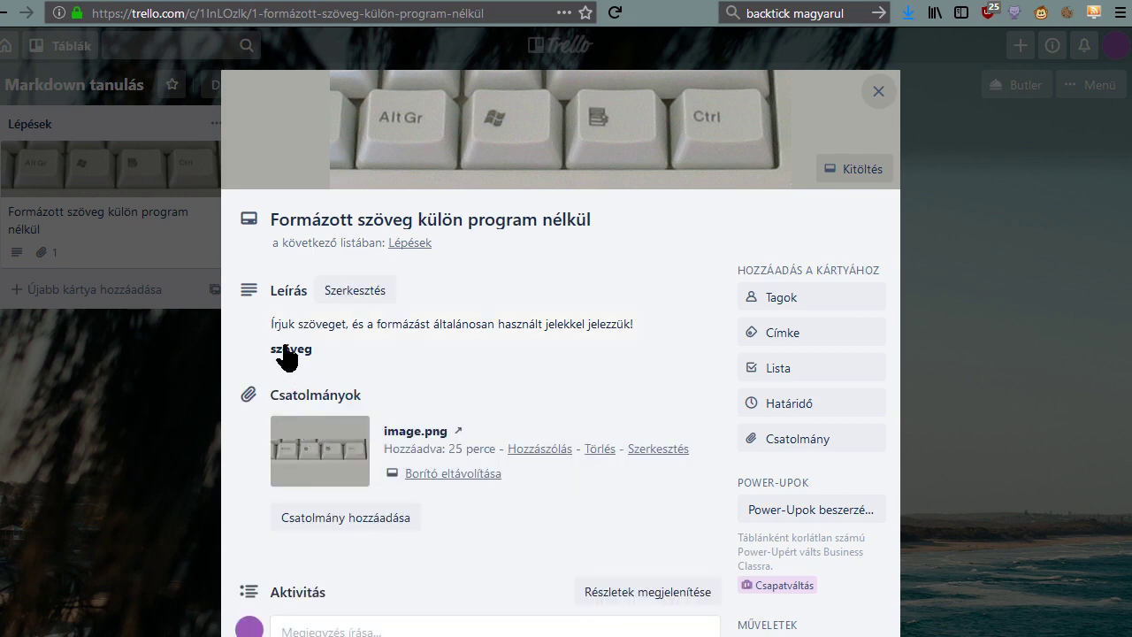
left_click(371, 357)
left_click(389, 389)
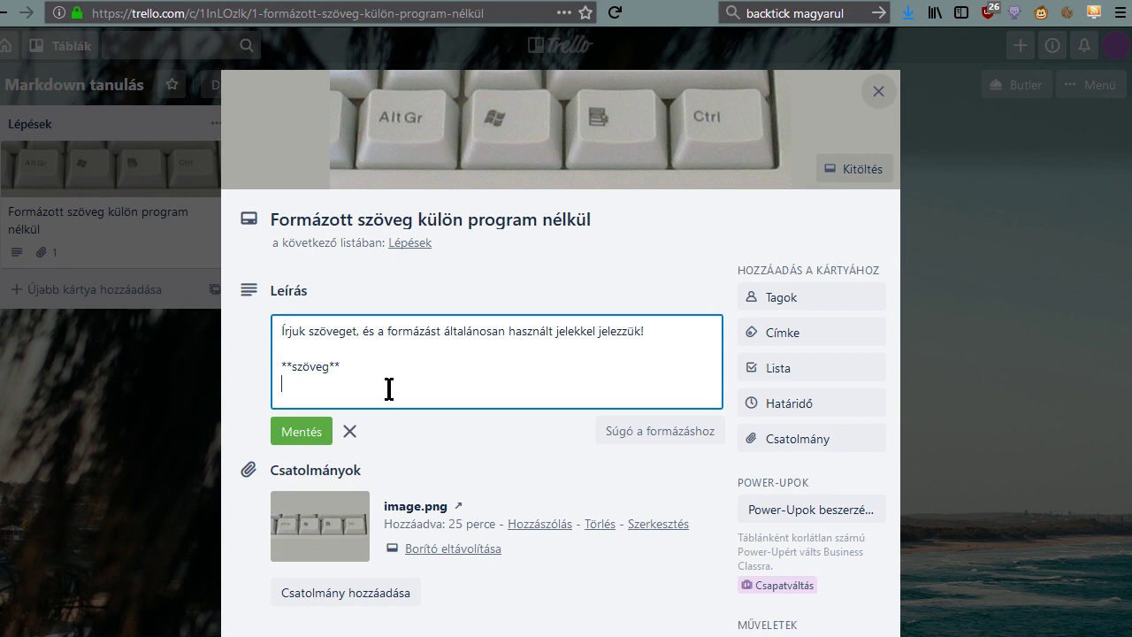
type("_dőlt_")
left_click(308, 445)
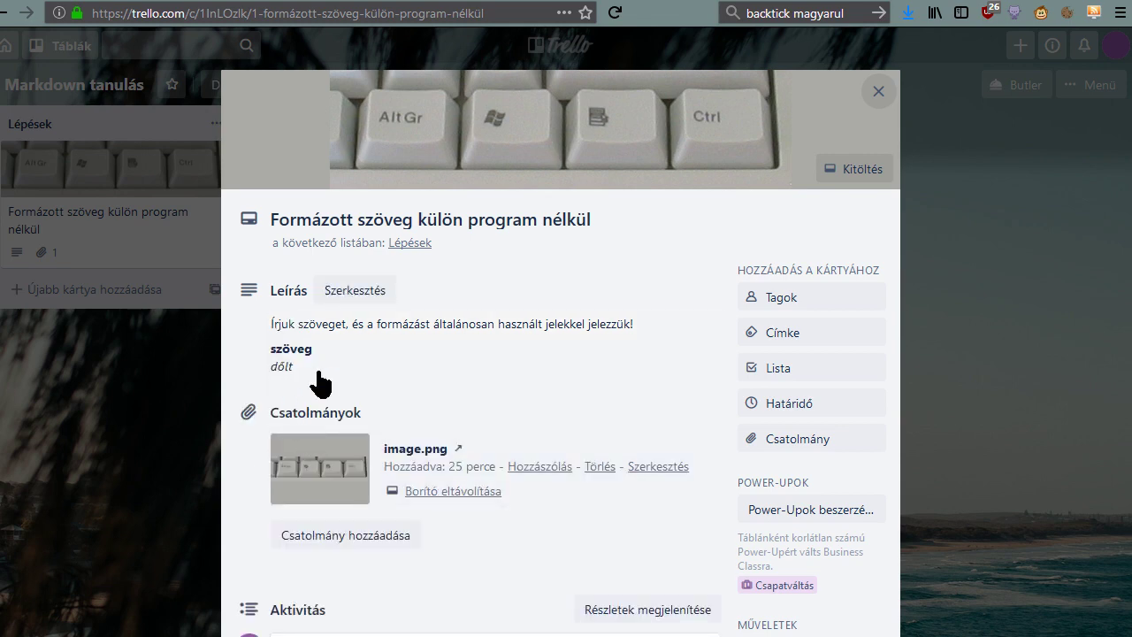
Add a ~~tilde~~ strikethrough line below it and save the description.
left_click(324, 384)
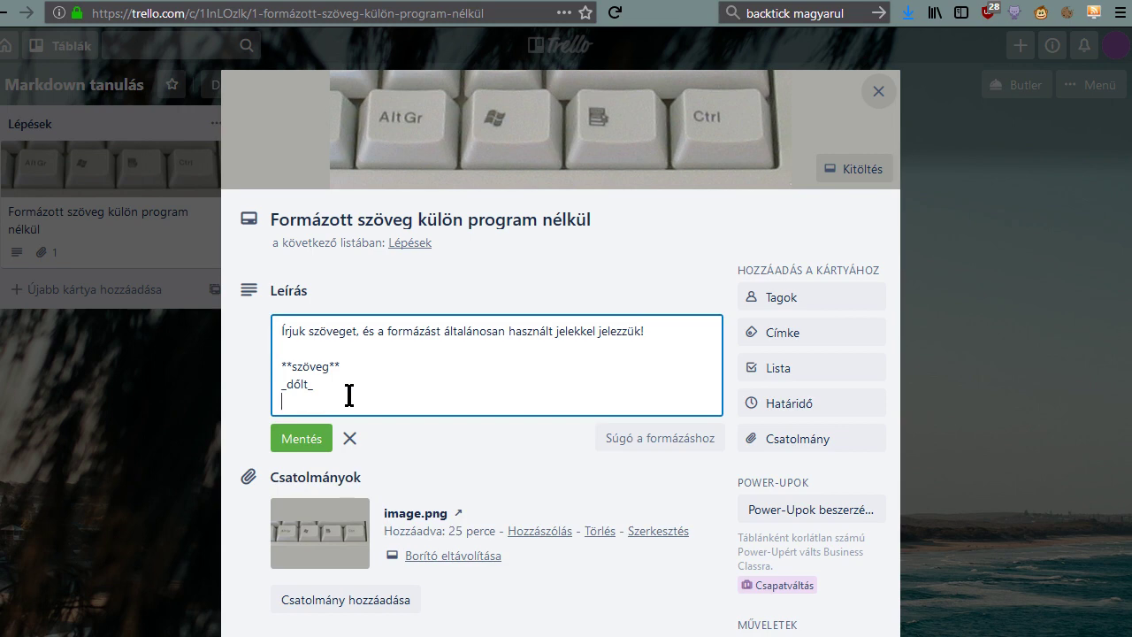
type("~~tilde~~")
key("Return")
left_click(322, 455)
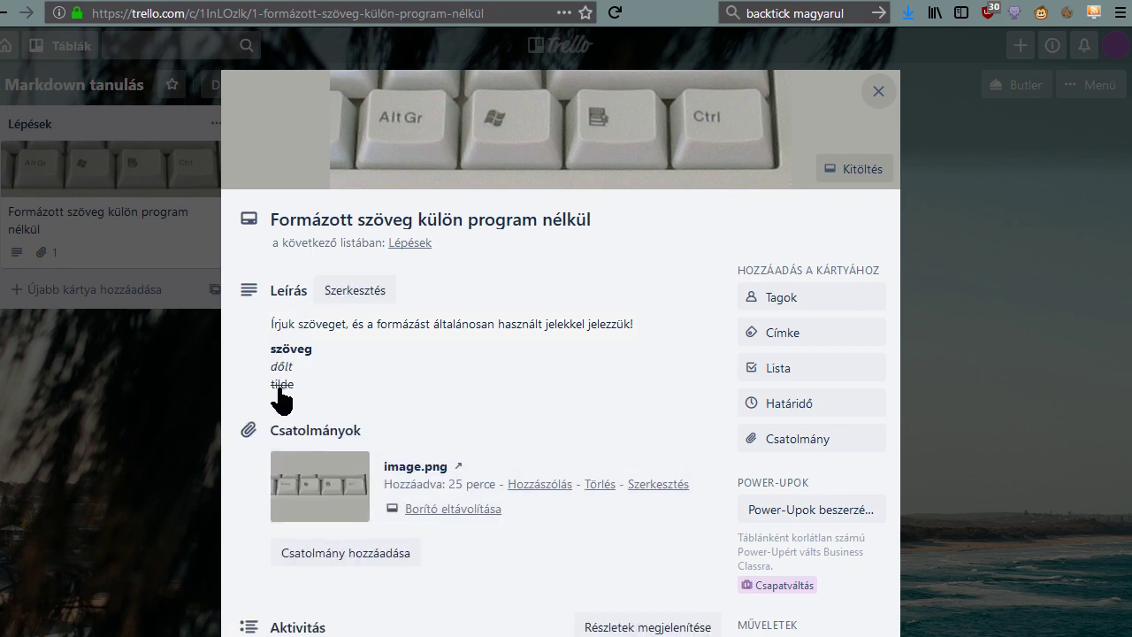
left_click(316, 398)
left_click(383, 410)
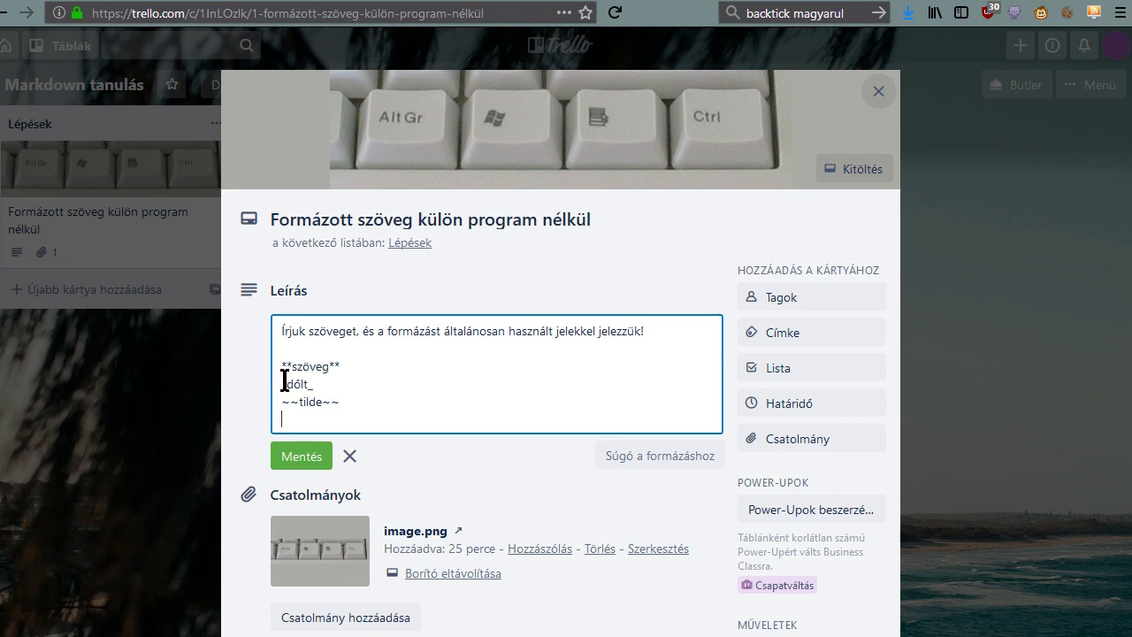
left_click(299, 456)
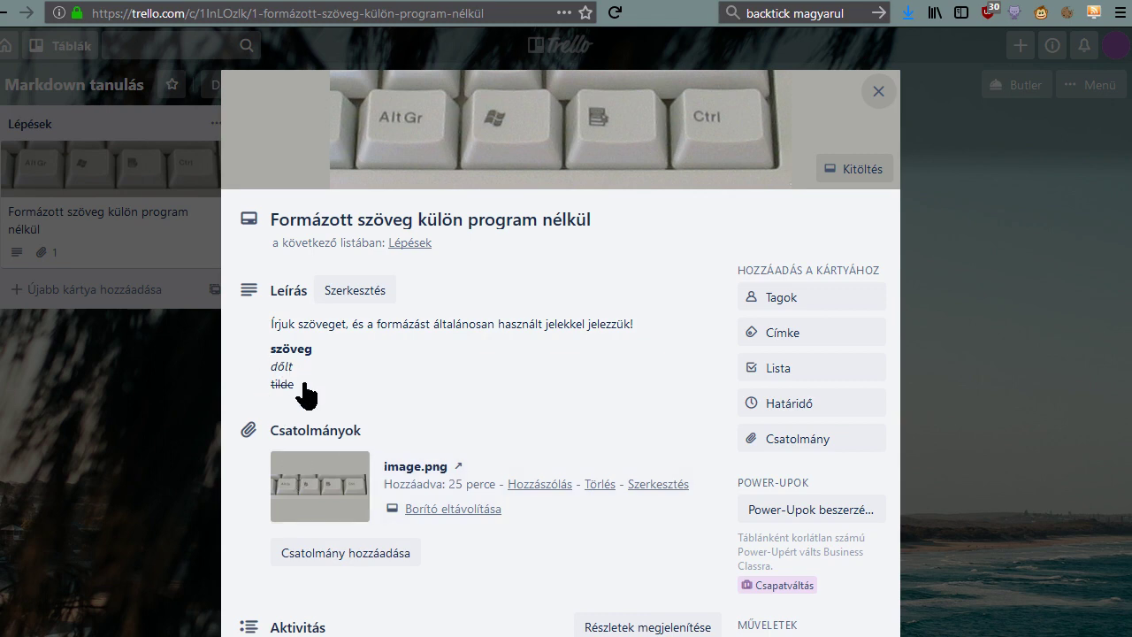
On the bold szöveg line, add backticks and paste **szöveg** between them.
left_click(308, 399)
left_click(389, 412)
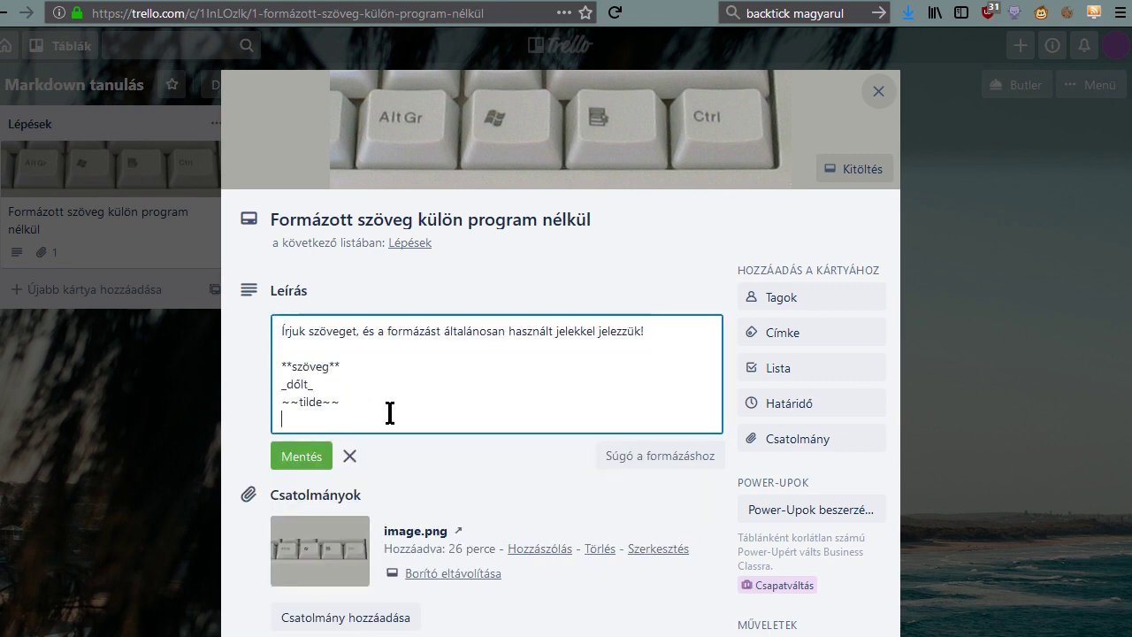
key("Up")
key("Up")
key("Up")
key("shift+End")
key("ctrl+c")
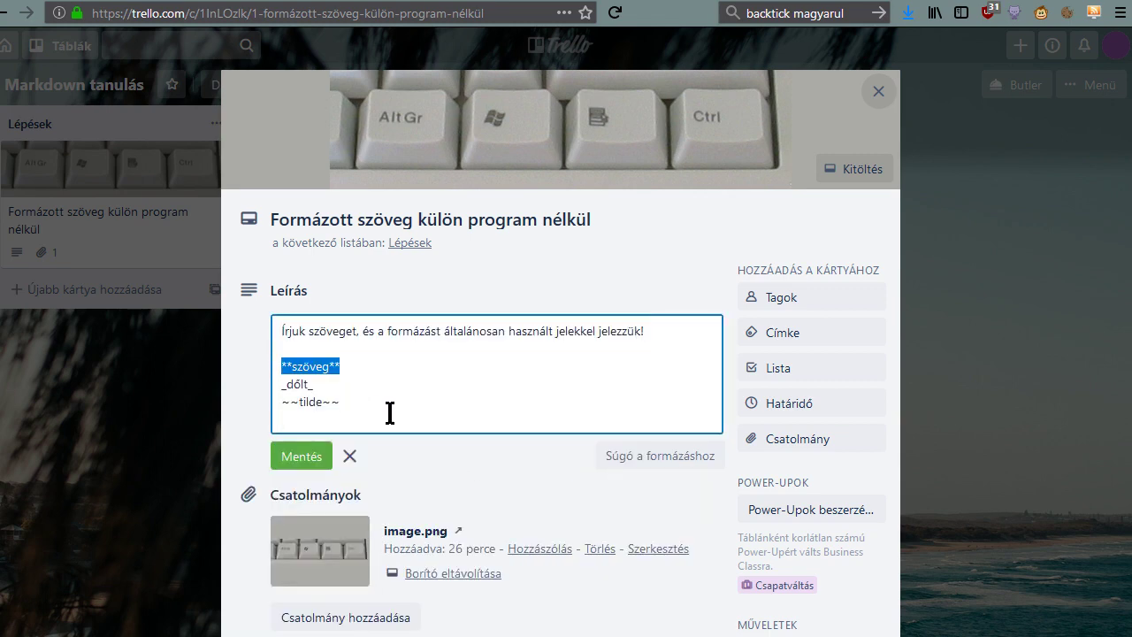
type("``")
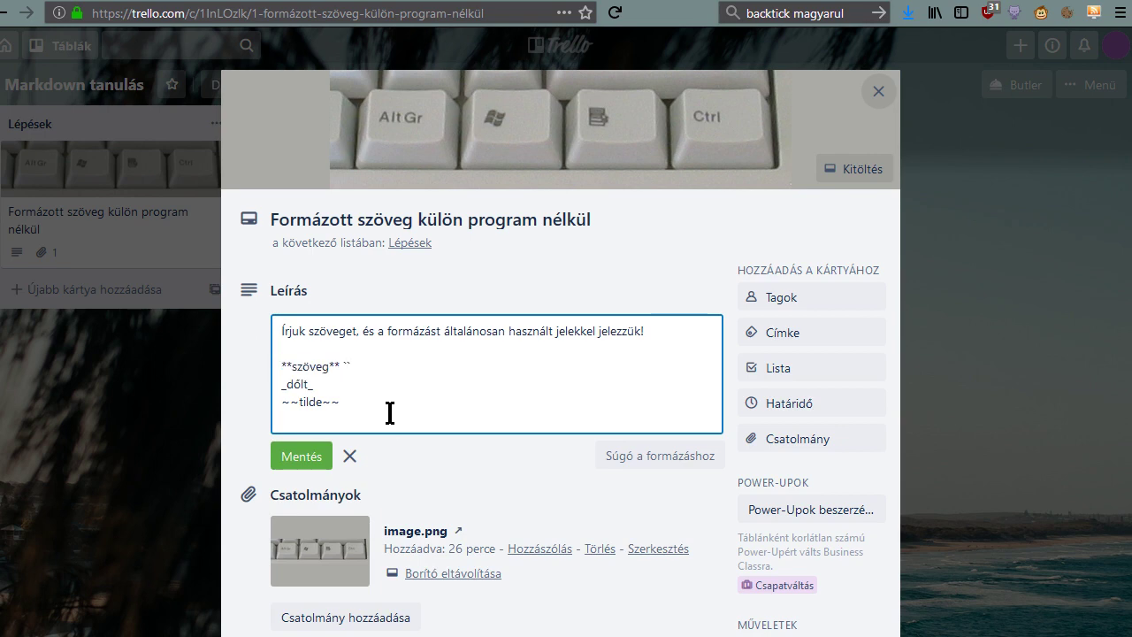
key("ctrl+v")
Check the backticks around the code span, save, and reopen the description for editing.
left_click_drag(344, 369, 352, 368)
key("shift+Left")
key("End")
key("shift+Left")
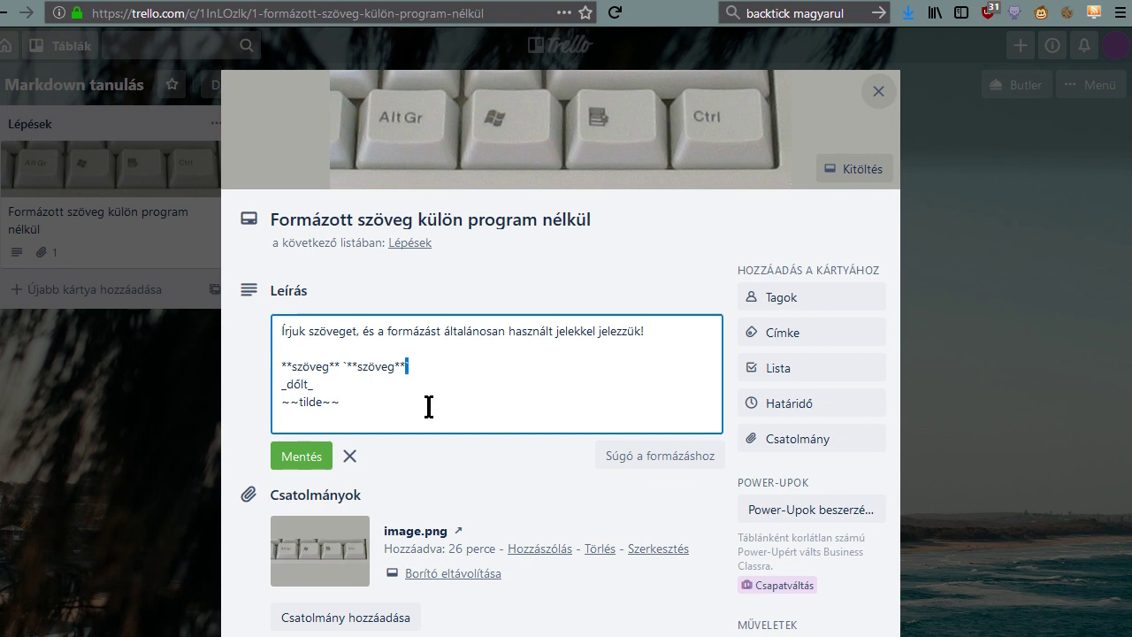
key("Right")
left_click(314, 457)
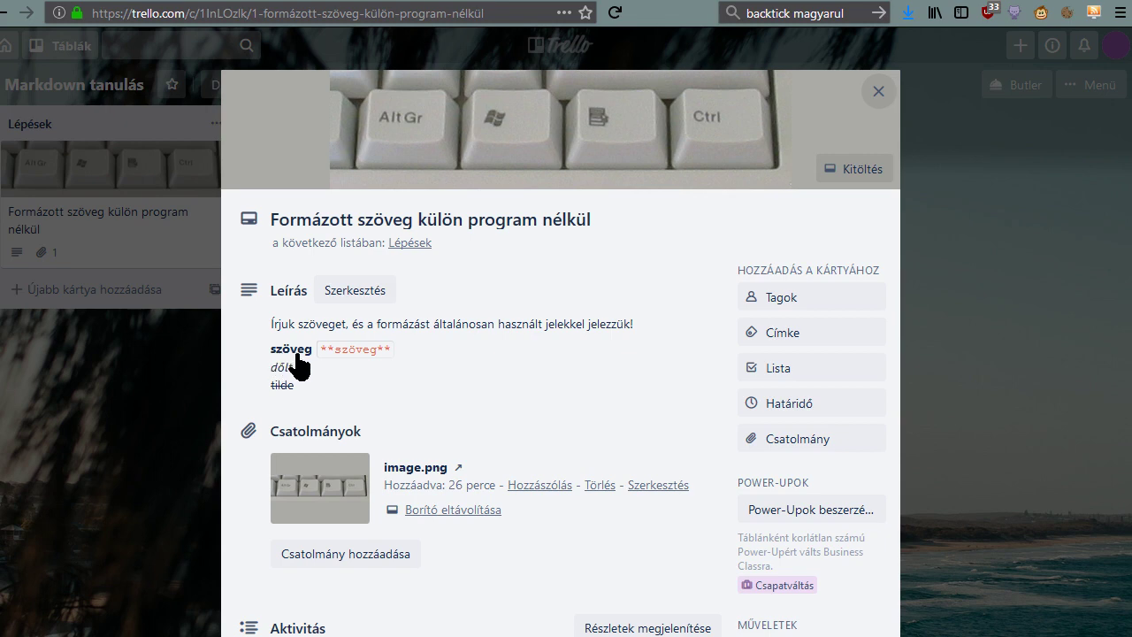
left_click(366, 357)
key("ctrl+a")
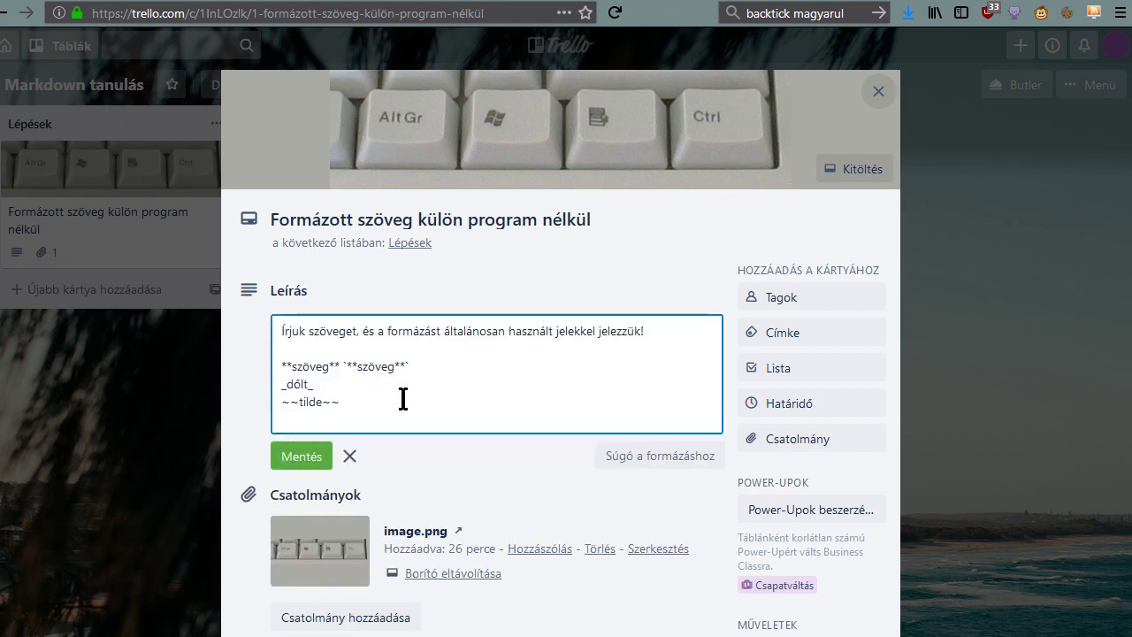
Replace the word inside the code span with IM and save.
key("shift+Right")
key("shift+Right")
key("shift+Right")
key("shift+Right")
key("shift+Right")
key("shift+Right")
key("Delete")
type("IM")
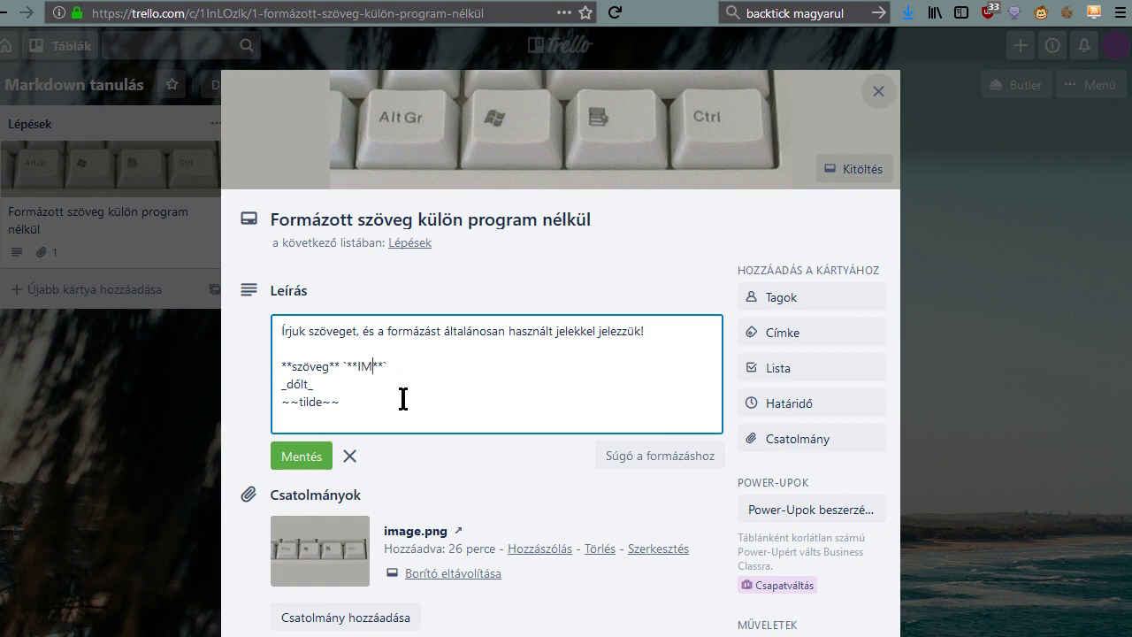
left_click(320, 456)
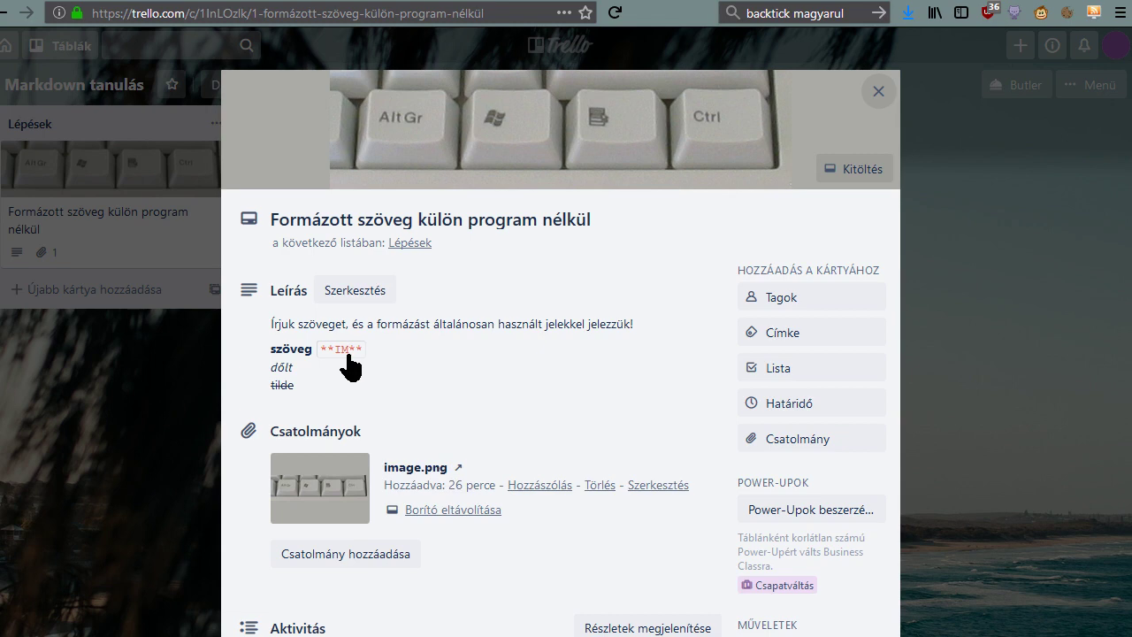
Replace the bold szöveg with IM, save, and reopen the description.
left_click(296, 351)
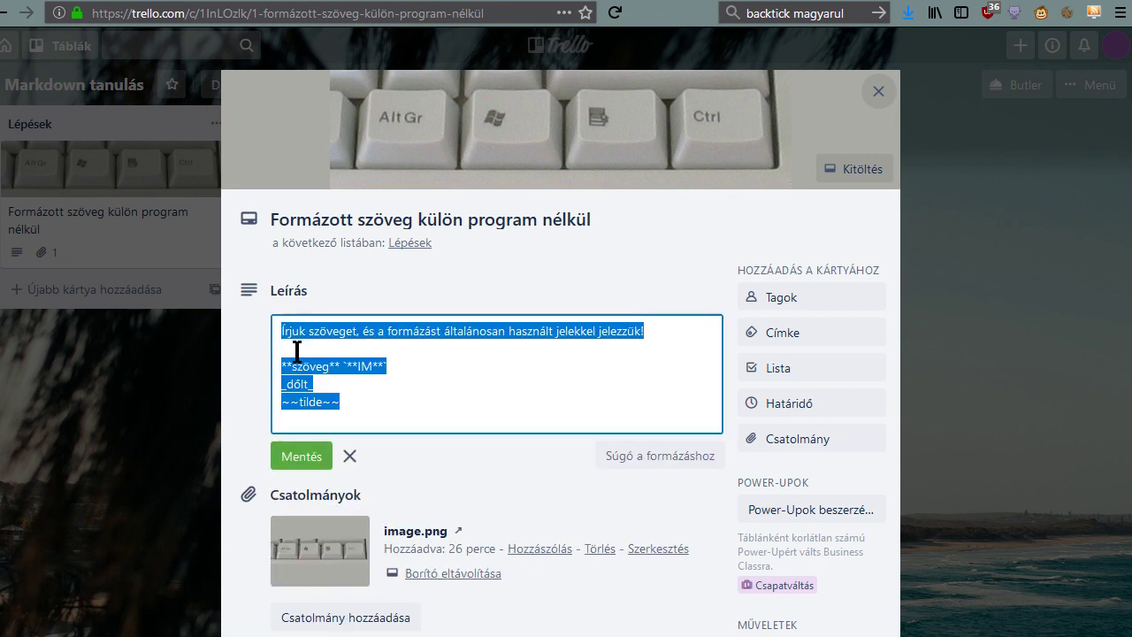
left_click(293, 365)
key("shift+Right")
key("shift+Right")
key("shift+Right")
key("shift+Right")
key("shift+Right")
key("shift+Right")
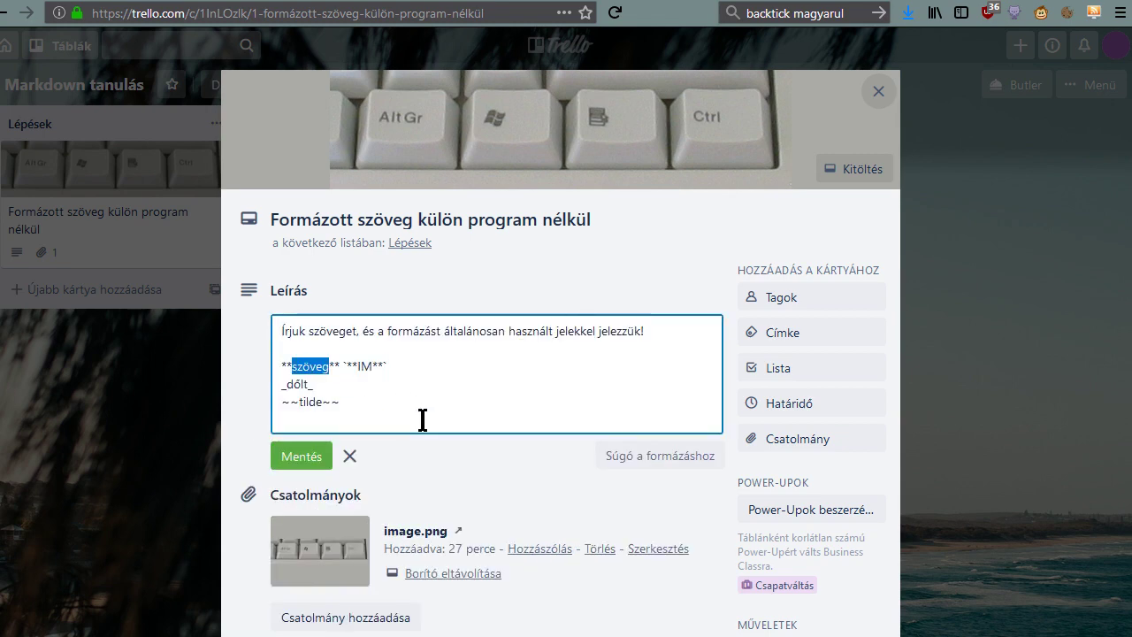
type("IM")
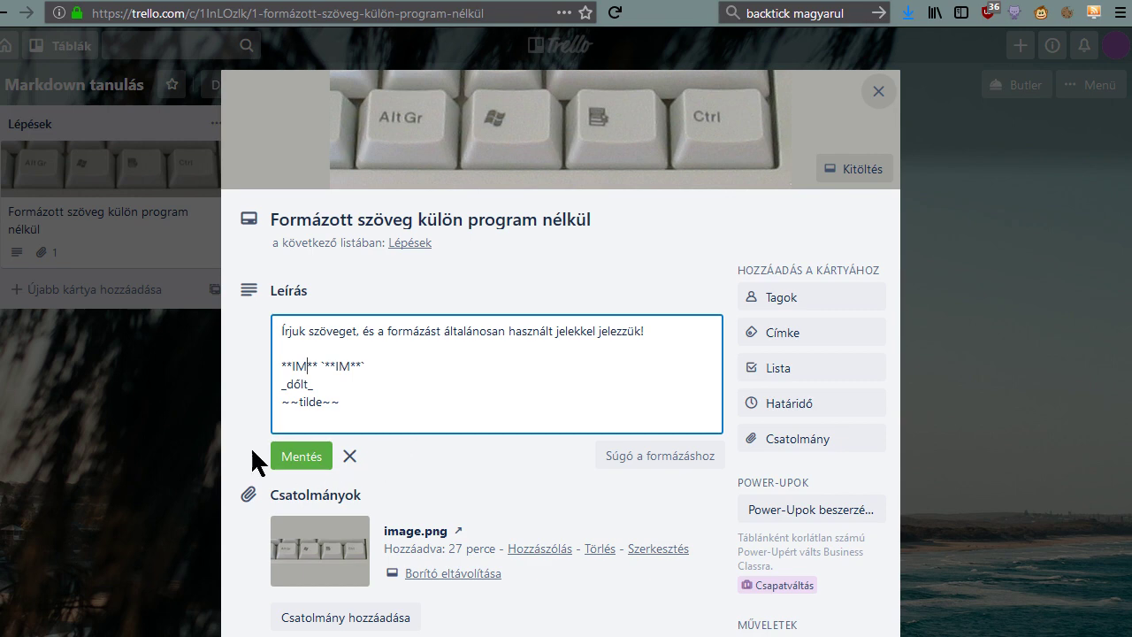
left_click(292, 455)
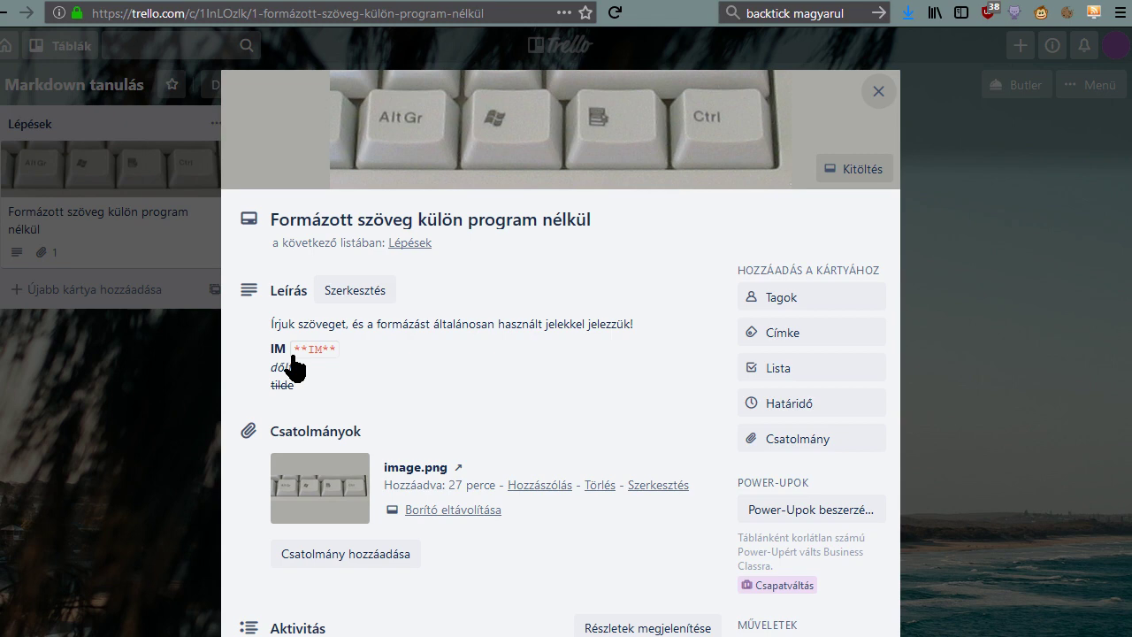
left_click(295, 367)
left_click(318, 365)
Replace the sample lines with 'itt a jelszó:' and the password in backticks, then save.
key("shift+Down")
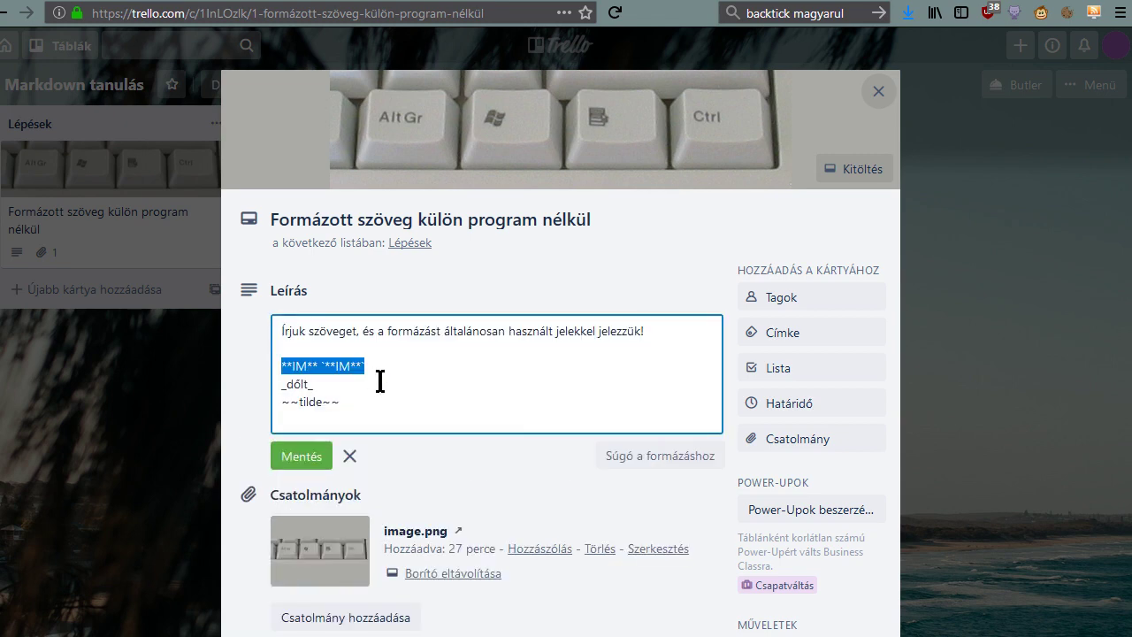
key("shift+Down")
key("shift+Down")
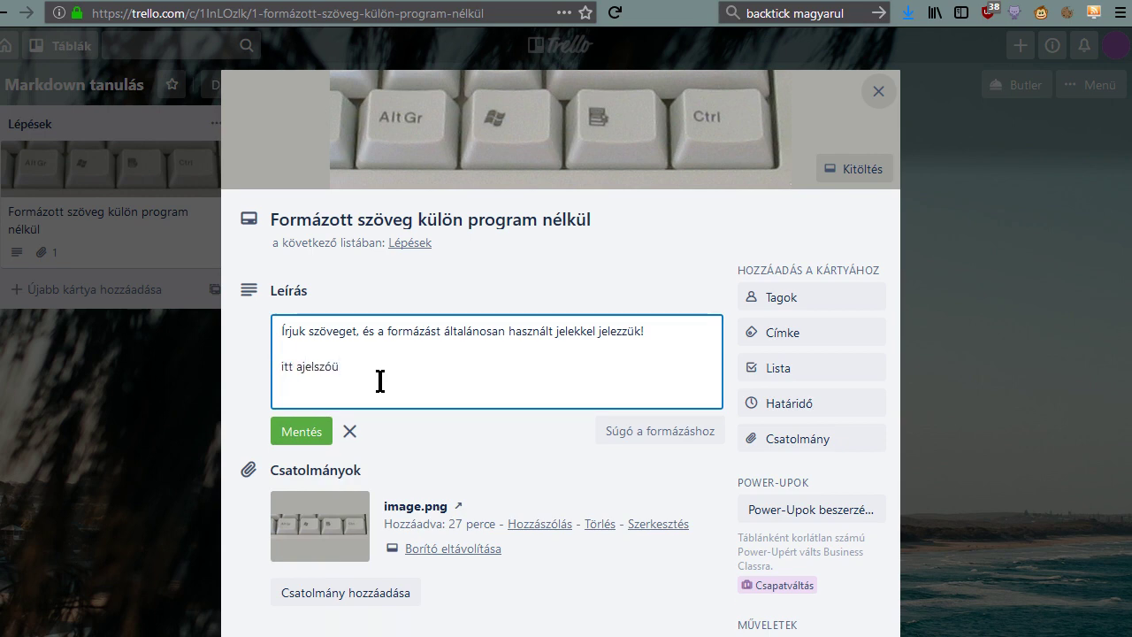
key("BackSpace")
left_click(303, 368)
left_click(302, 432)
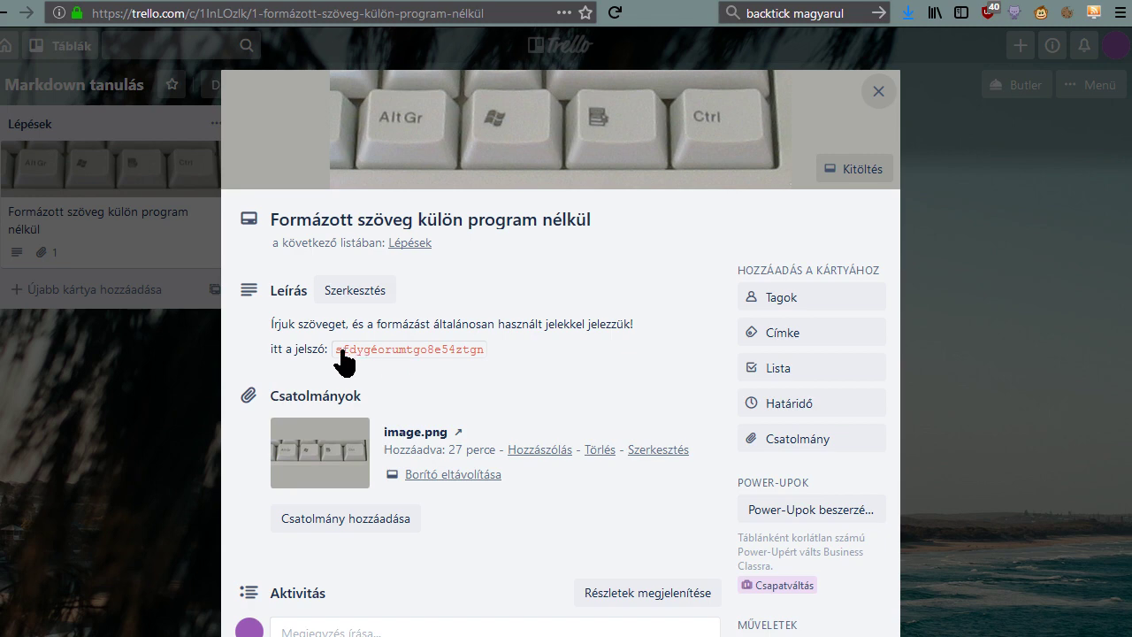
Select the rendered password text, then reopen the description for editing.
left_click_drag(332, 349, 484, 356)
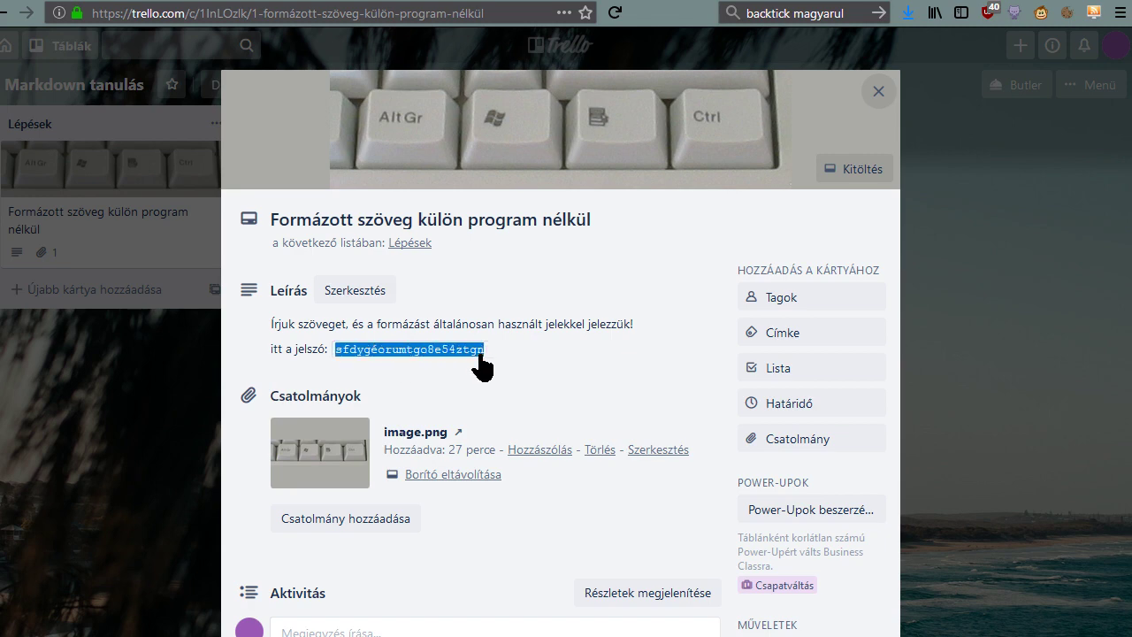
left_click(407, 362)
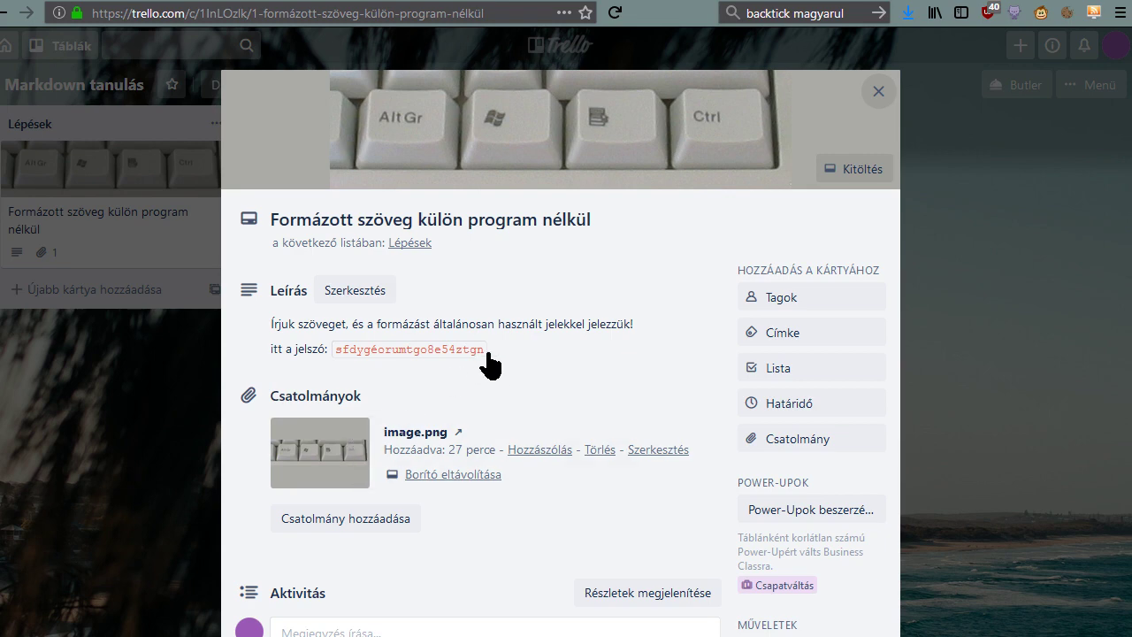
left_click(518, 352)
key("ctrl+a")
left_click(581, 364)
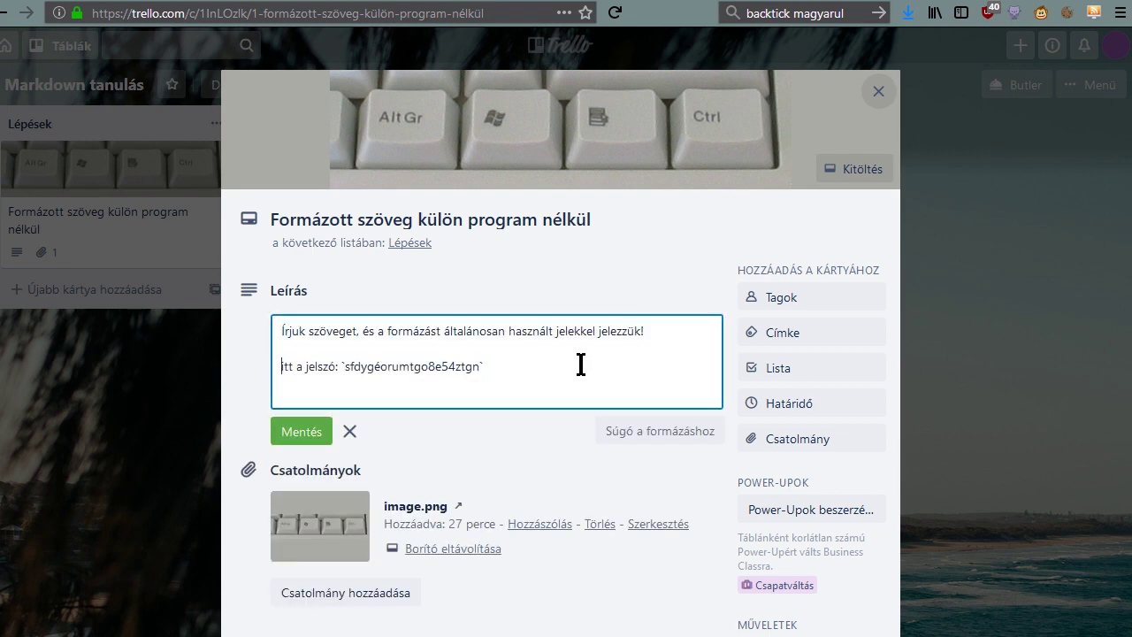
Replace the password line with bullets '- első', '- második' and '- 3.' and save.
key("shift+End")
type("-")
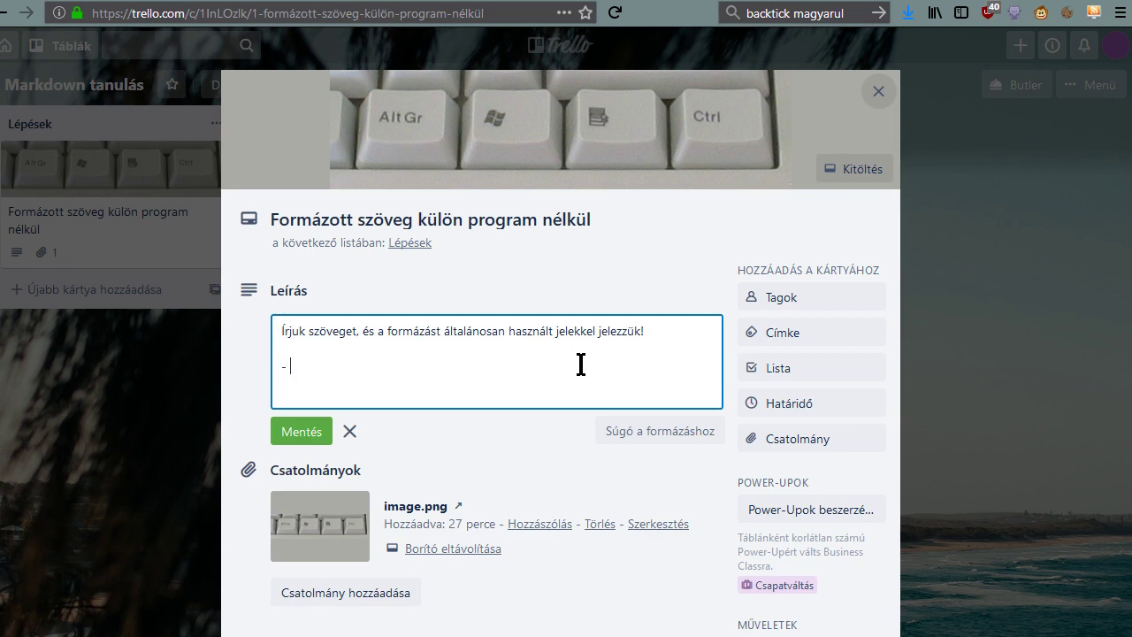
type(" első - második")
key("Return")
type("3.")
key("Return")
key("Up")
type("-")
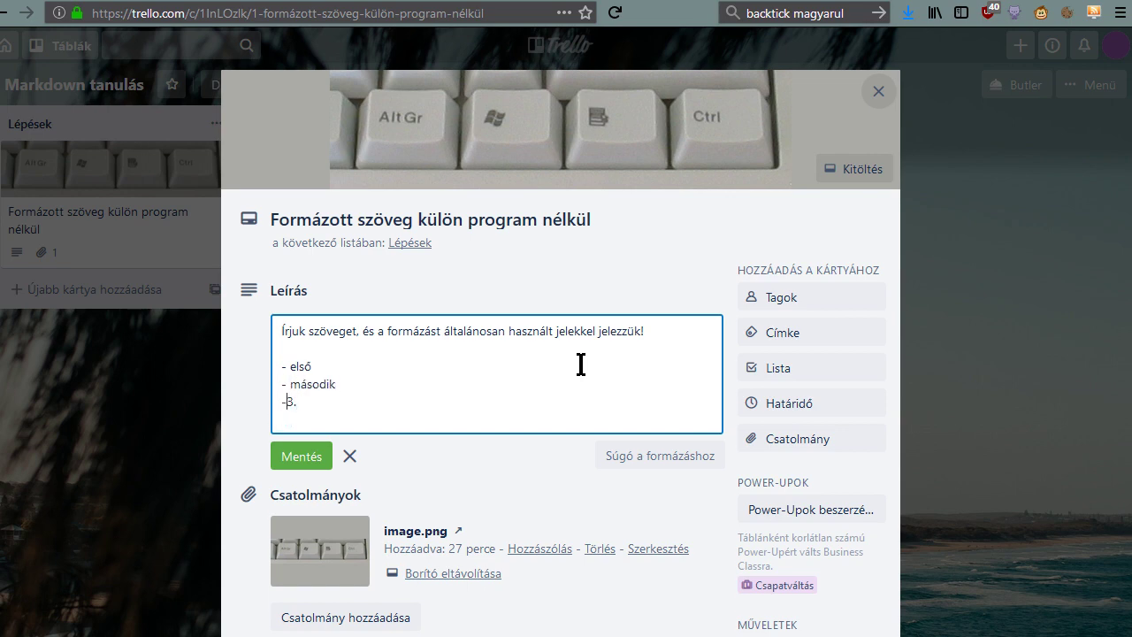
left_click(301, 455)
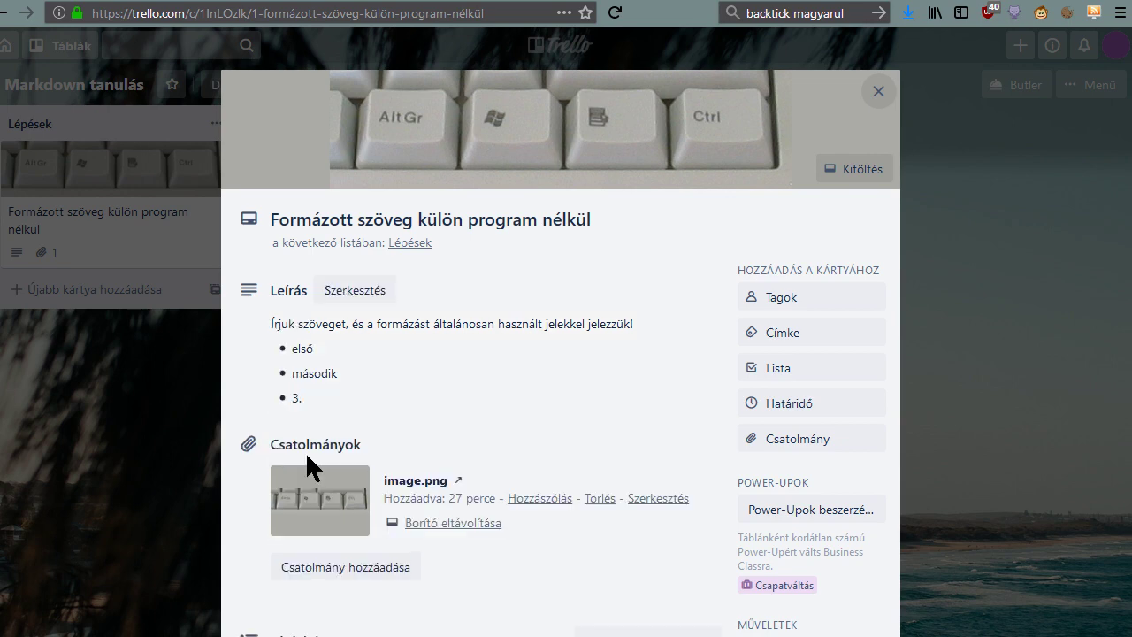
Nest '- alma' and '- körte' under második, save, and reopen the description.
left_click(297, 398)
left_click(375, 390)
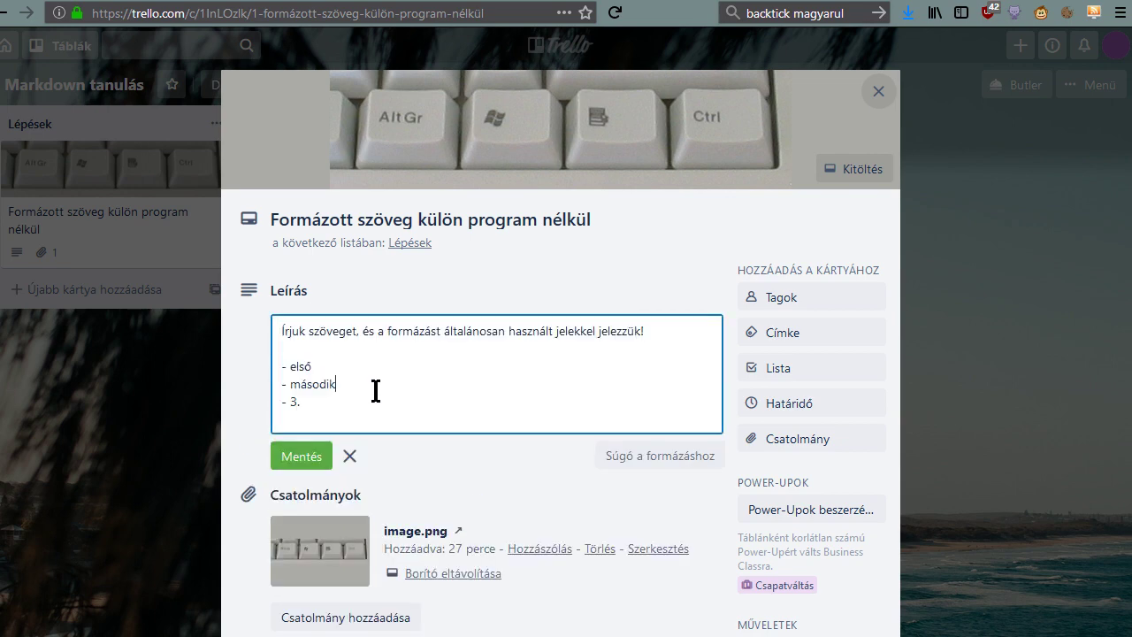
key("Return")
type("-")
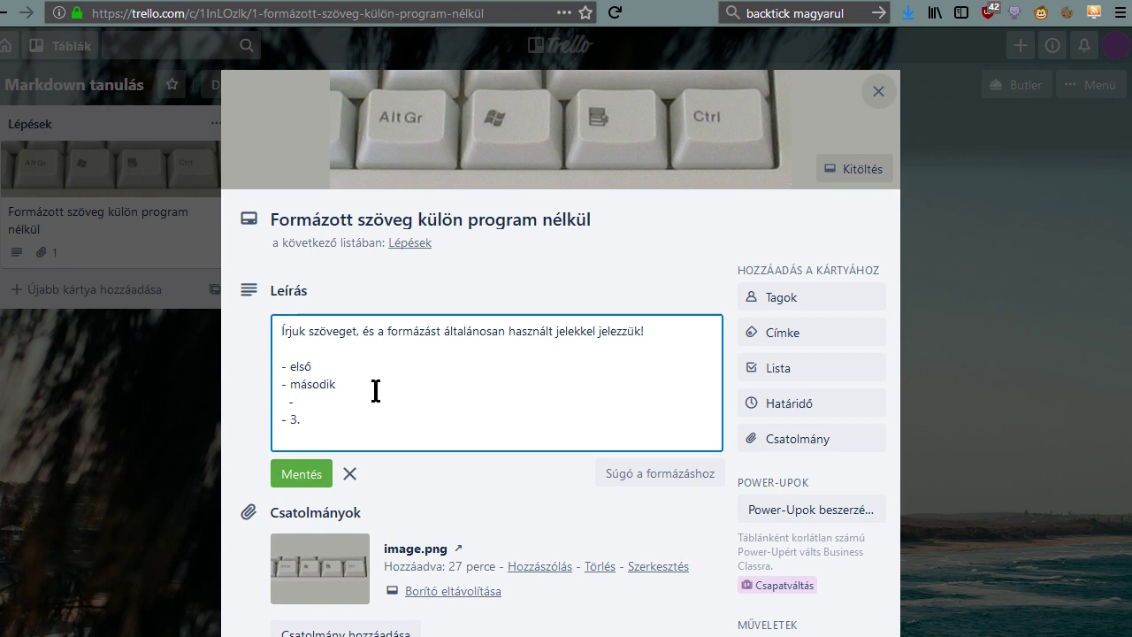
type(" alma")
key("Return")
type("- körte")
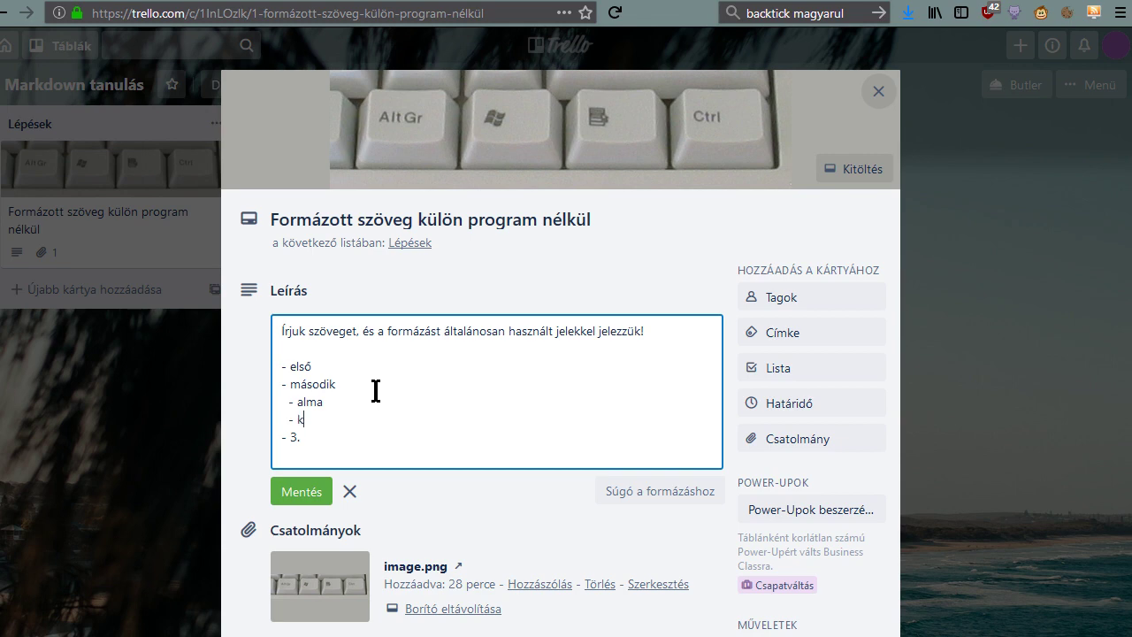
left_click(304, 491)
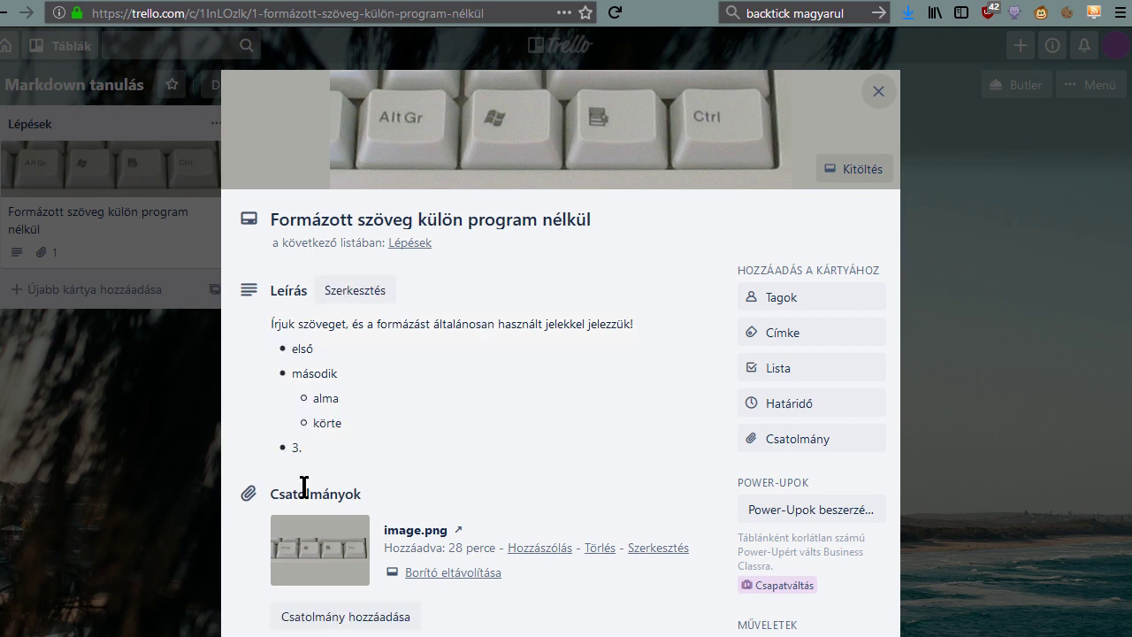
left_click(312, 409)
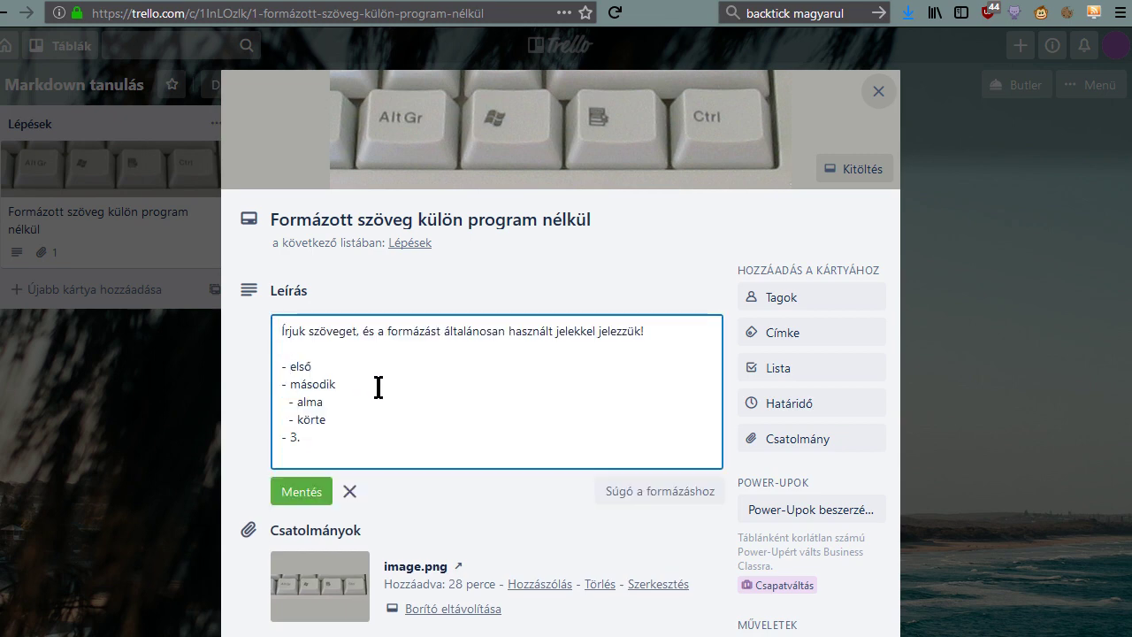
Change the első, második and 3. bullets to '1.' numbered items and save.
type("1.")
key("Delete")
key("shift+Home")
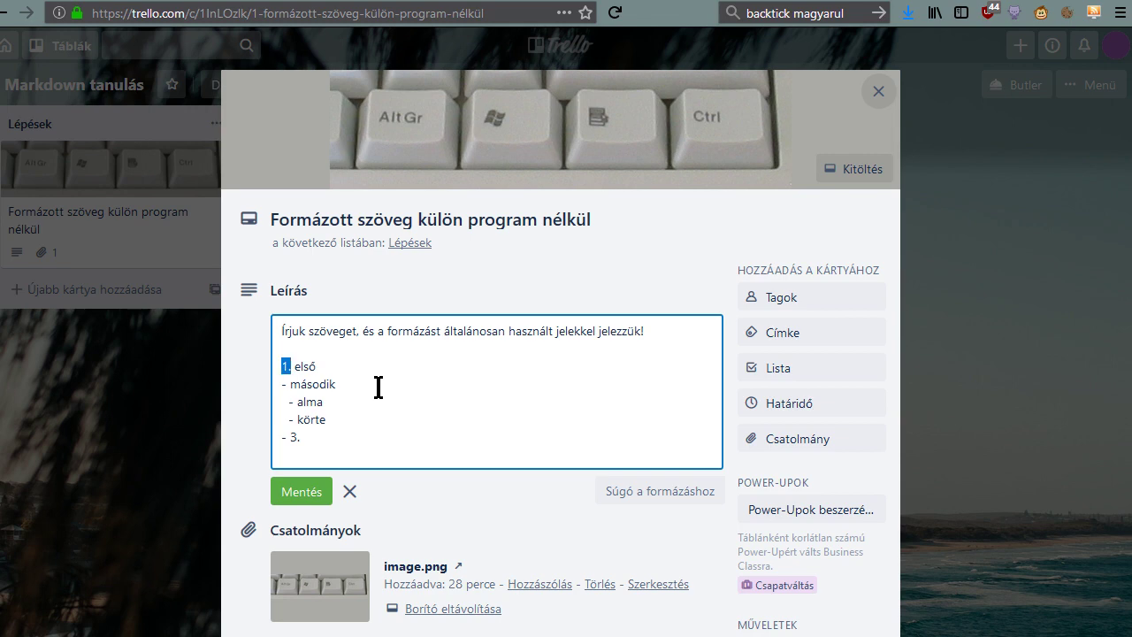
key("ctrl+c")
key("Down")
key("Delete")
key("ctrl+v")
key("BackSpace")
key("BackSpace")
key("ctrl+v")
left_click(294, 500)
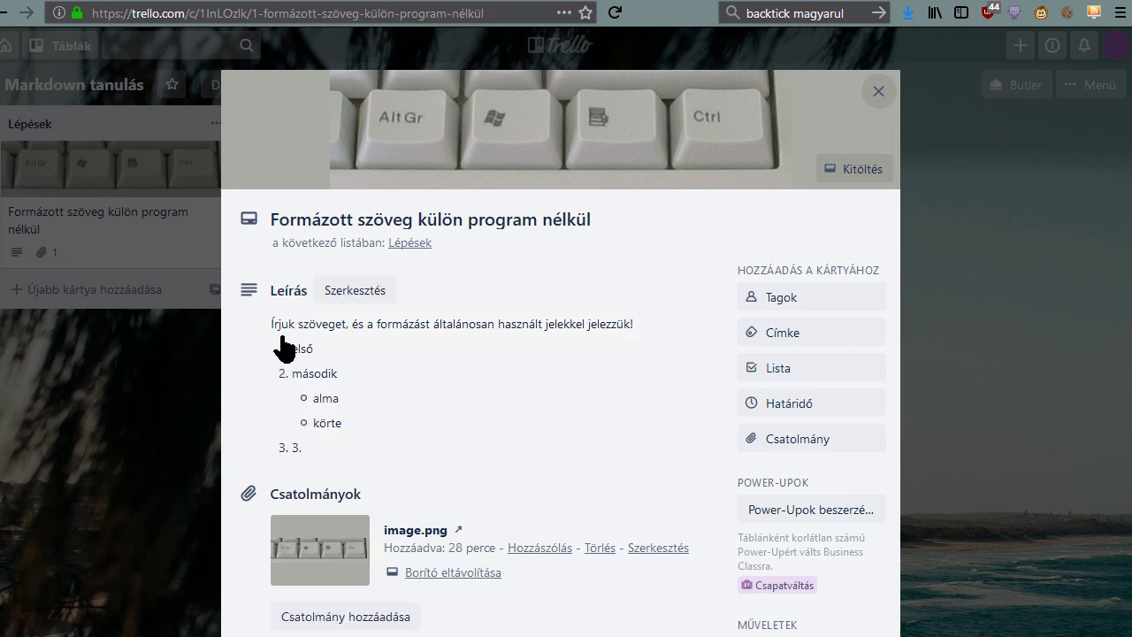
Insert a '1. HOPPÁ!' item after első and save the description.
left_click(321, 442)
key("ctrl+a")
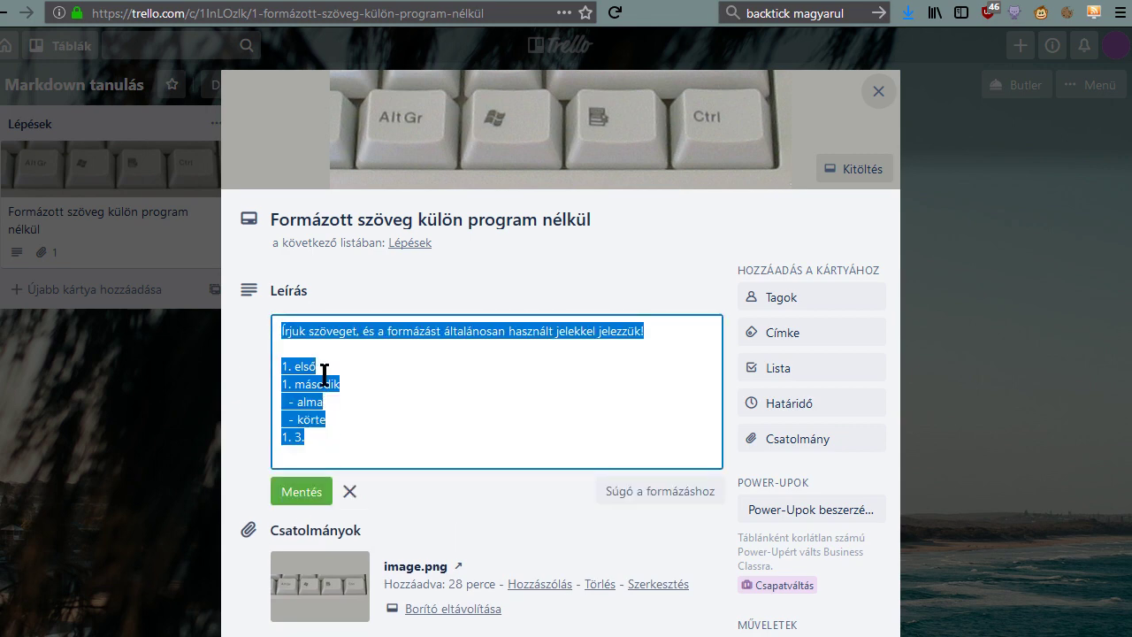
left_click(402, 371)
key("Return")
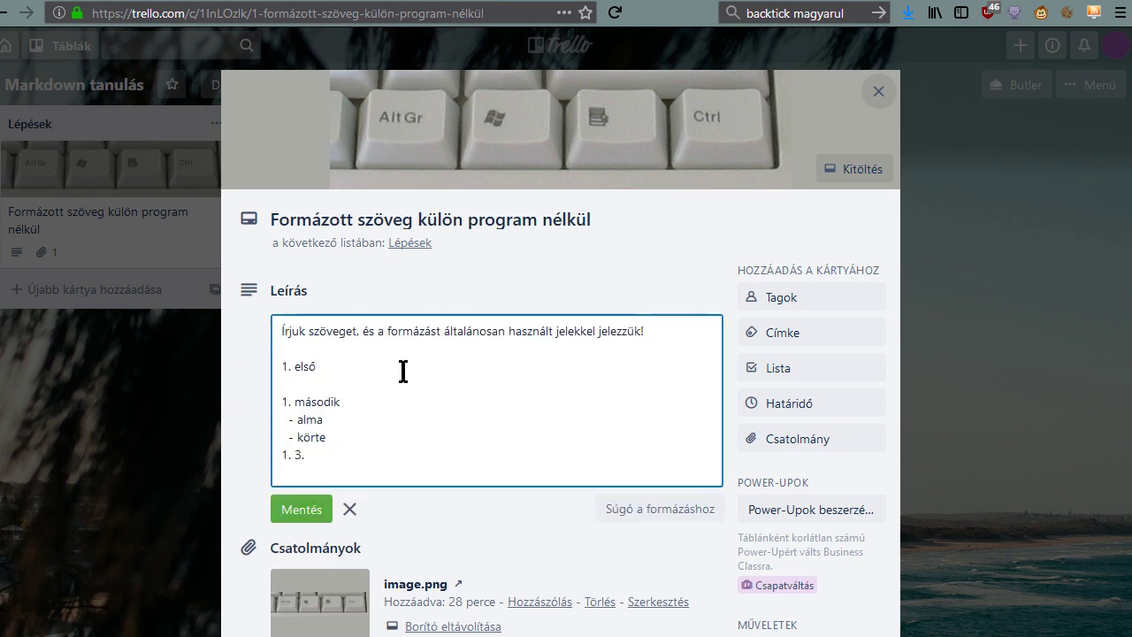
type("1. HOPPÁ!")
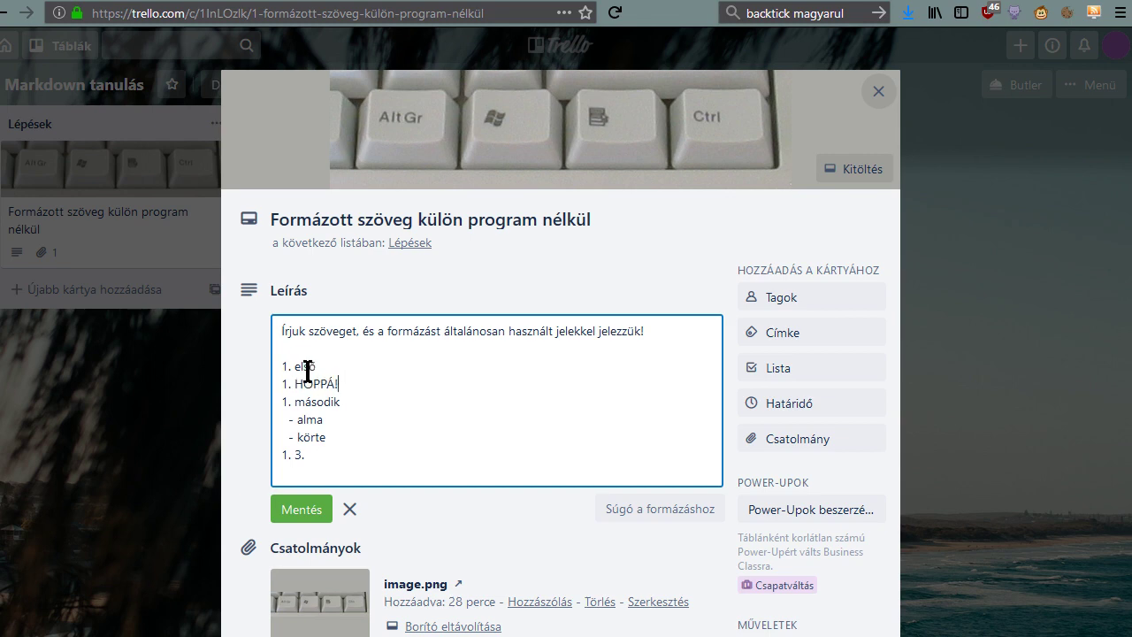
left_click(285, 508)
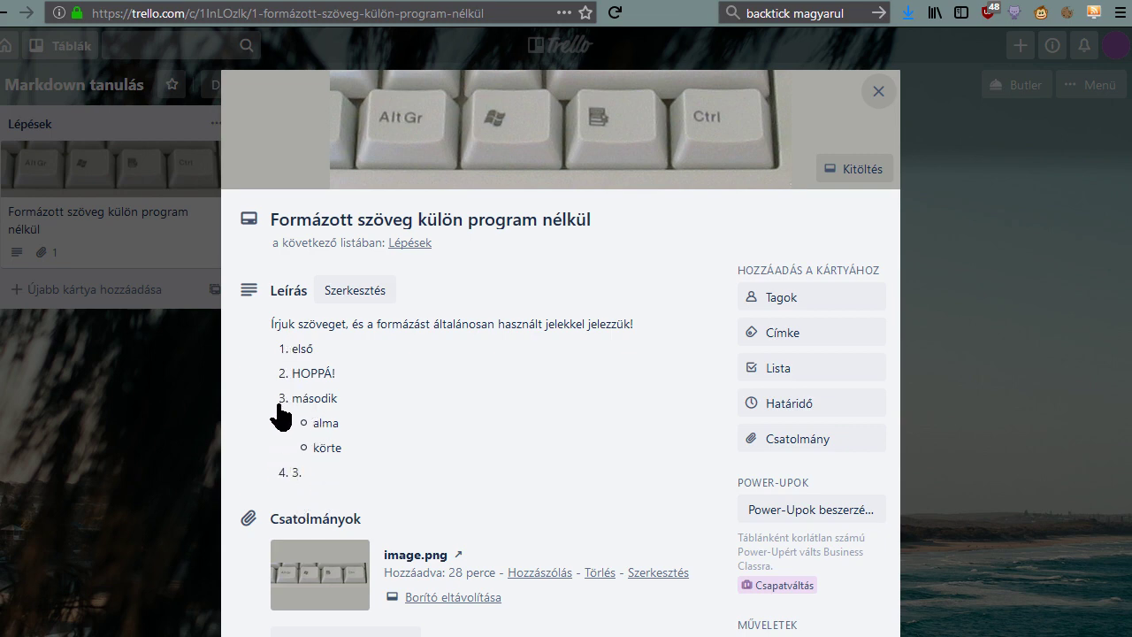
Swap the numbered list for the :star2: emoji from the Emotikon suggestions, save, and reopen editing.
left_click(358, 459)
left_click(346, 455)
left_click_drag(346, 454, 277, 366)
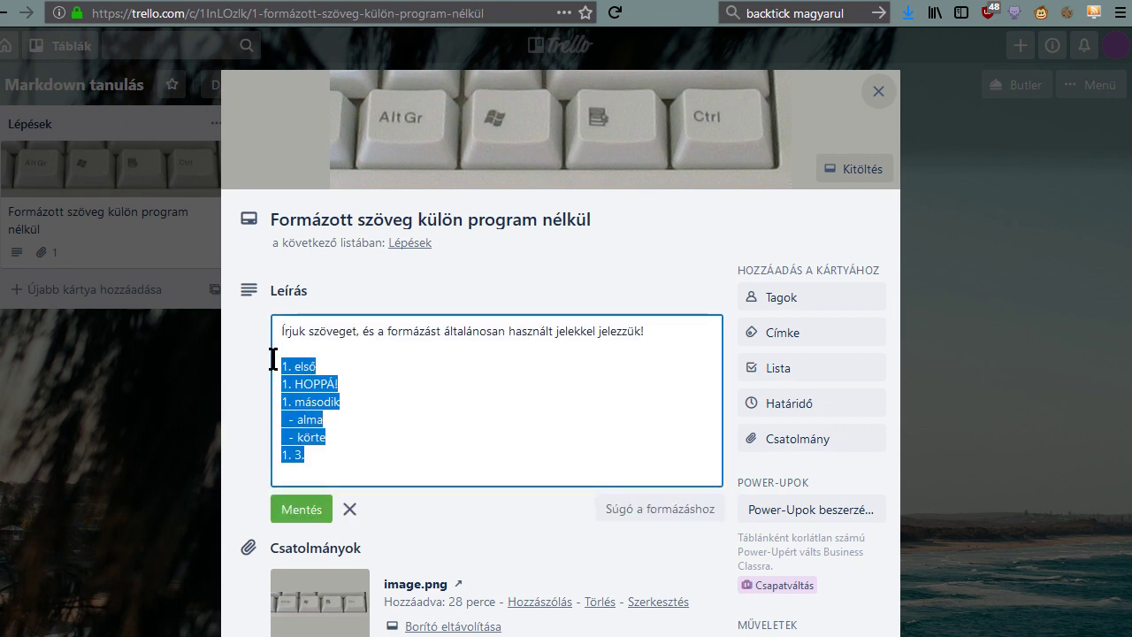
type(":")
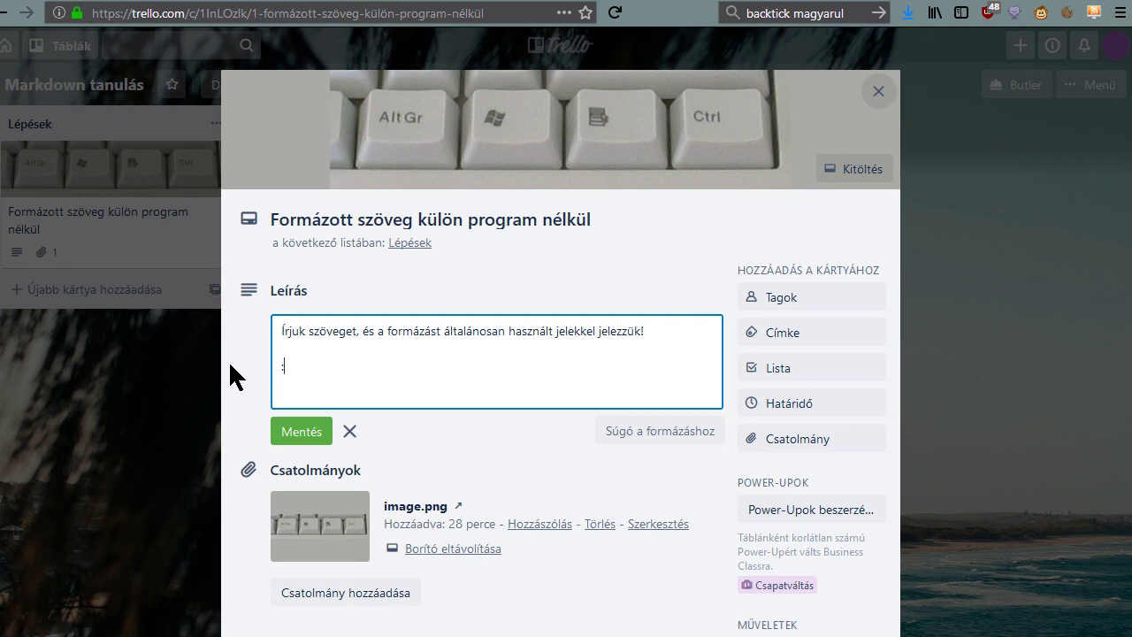
type("sta")
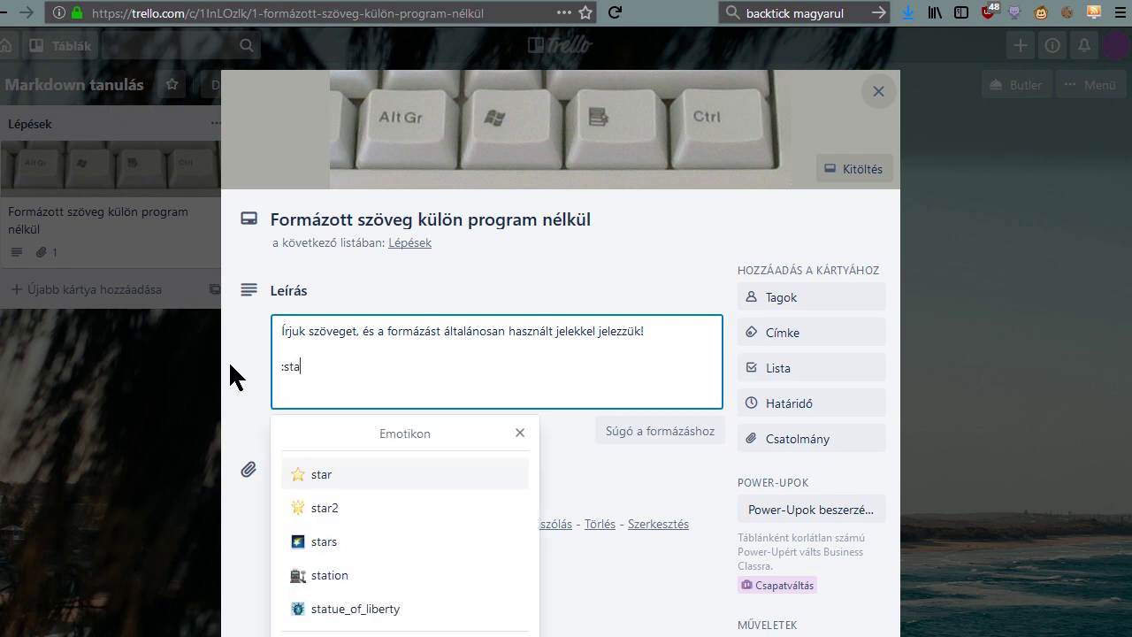
key("Down")
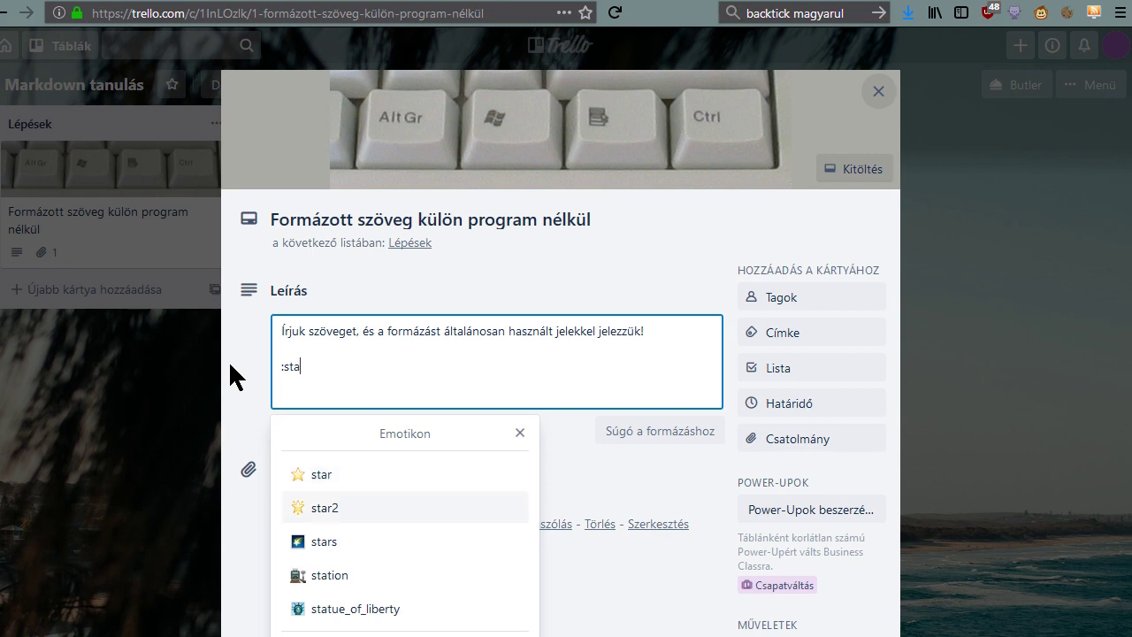
key("Return")
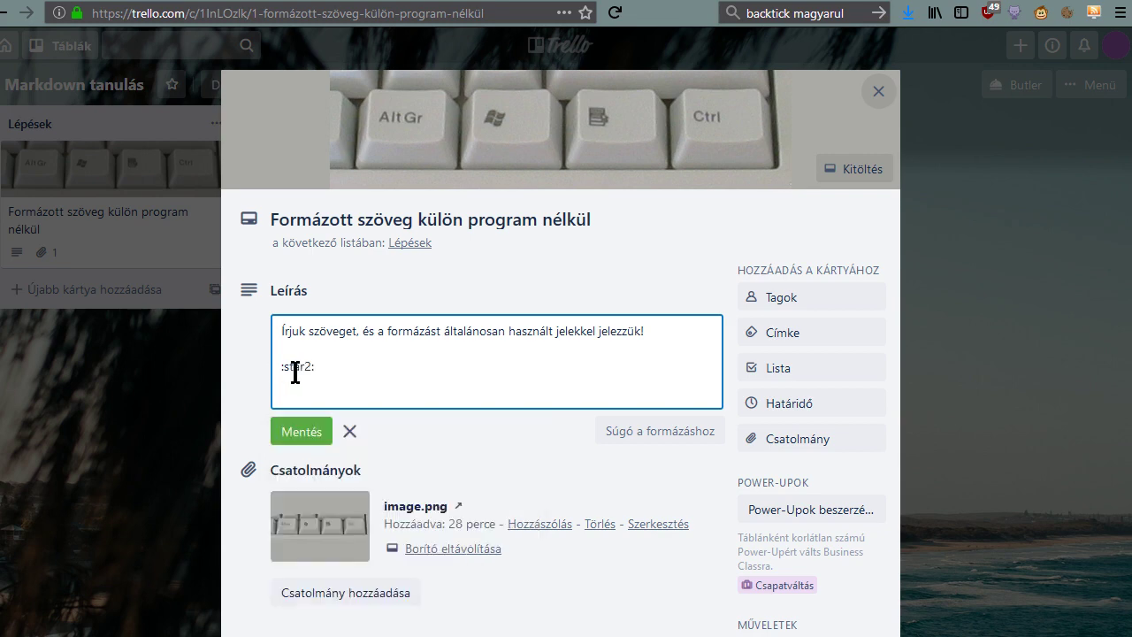
left_click(302, 432)
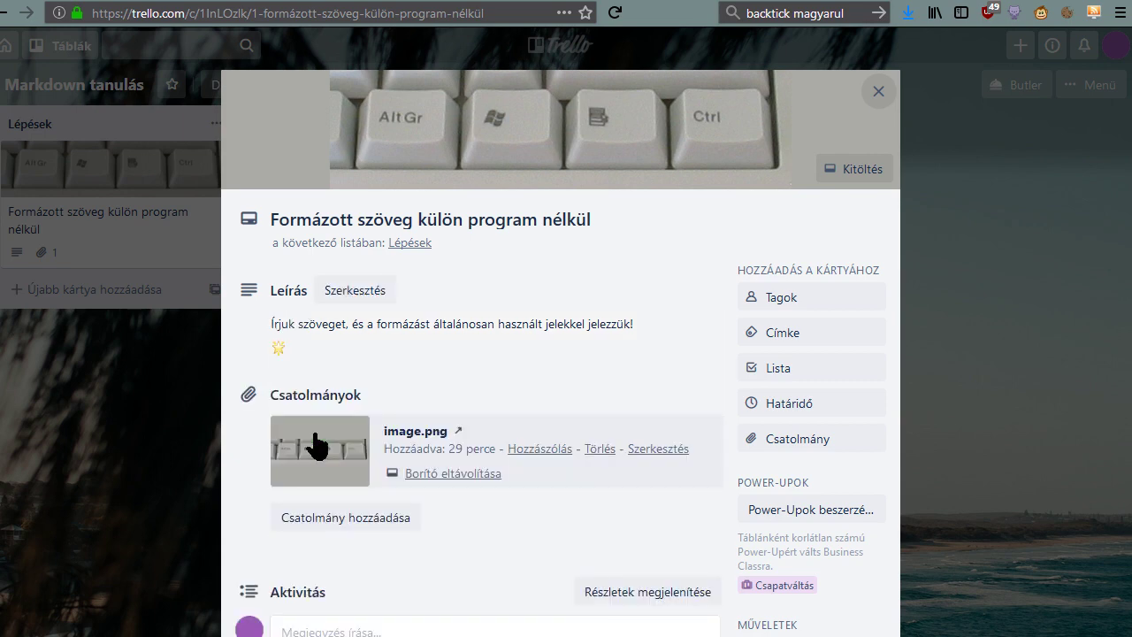
double_click(274, 350)
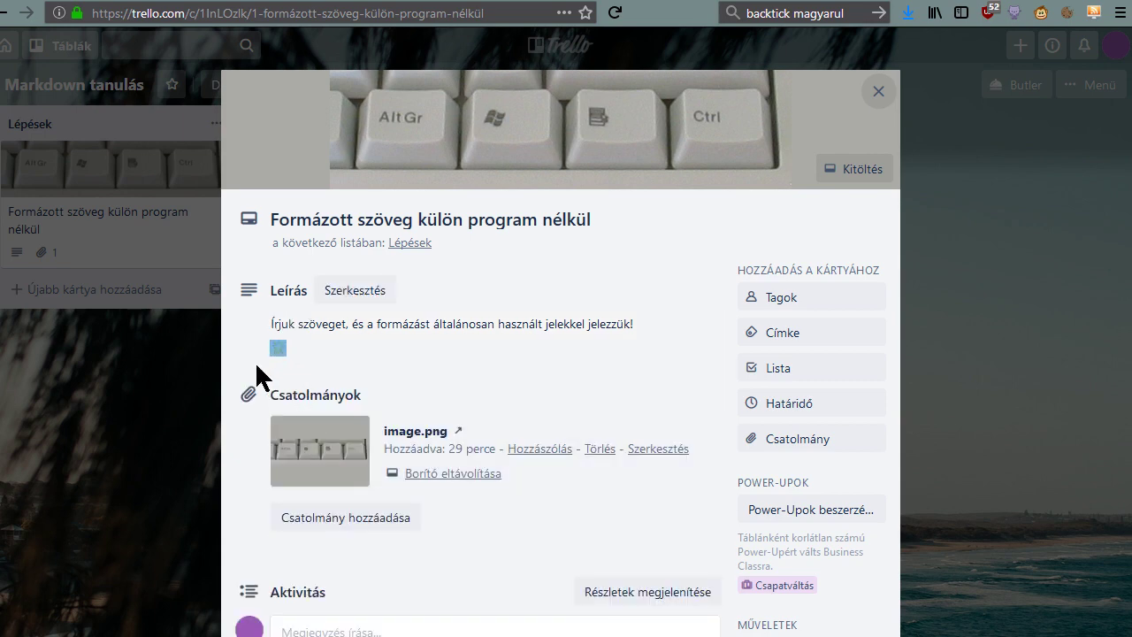
left_click(316, 361)
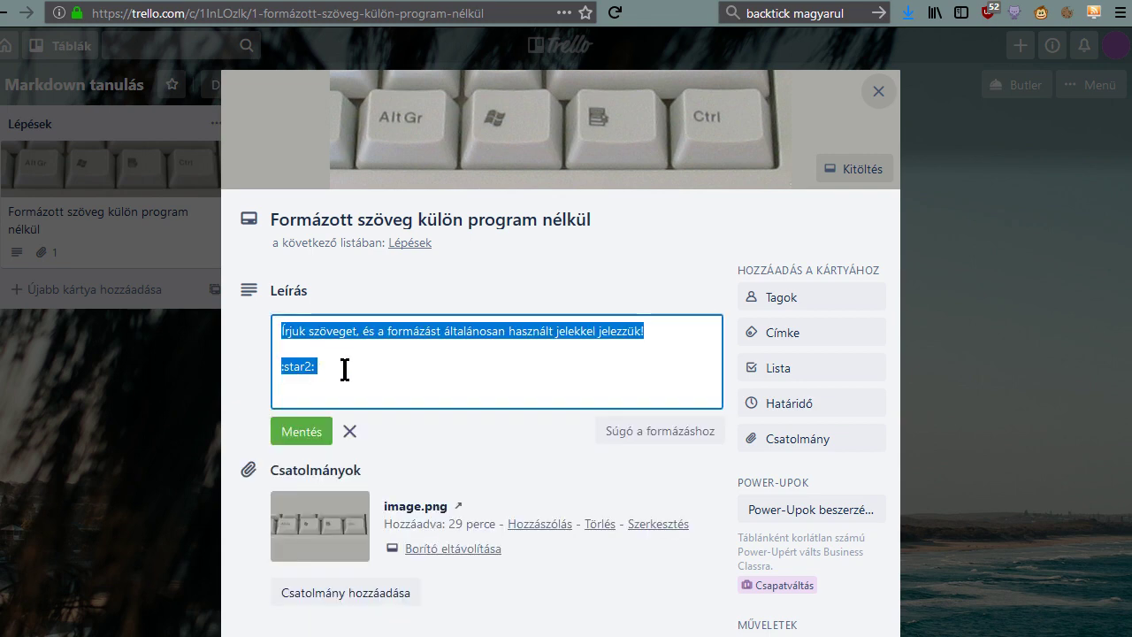
Replace the :star2: line with two lines, Szöveg1 and Szöveg2.
left_click(345, 370)
triple_click(345, 369)
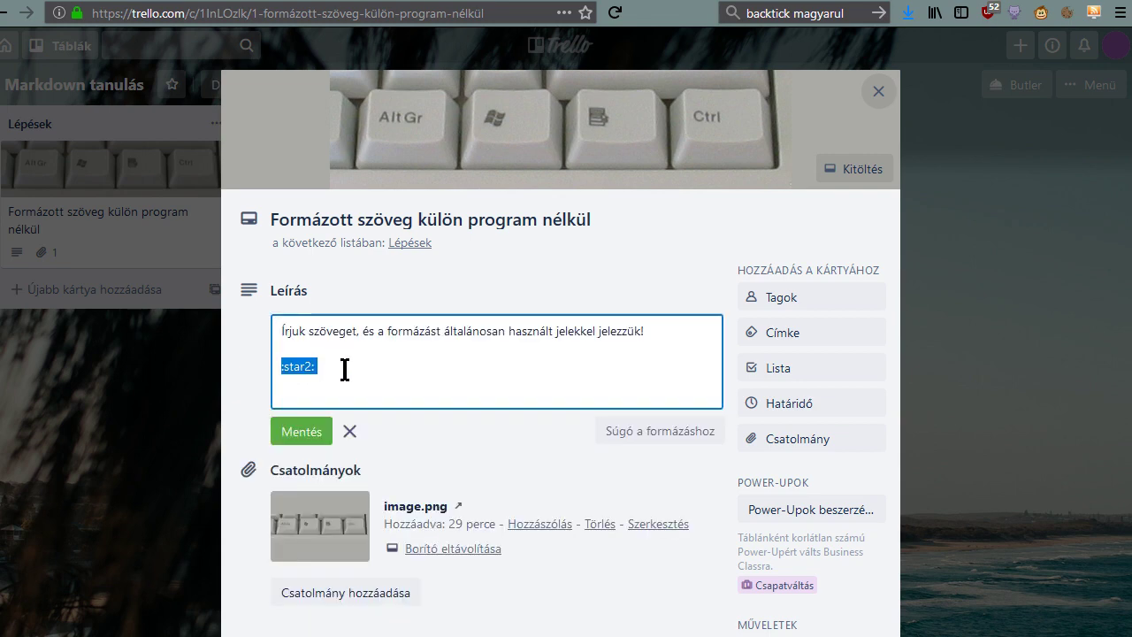
type("Szöveg1")
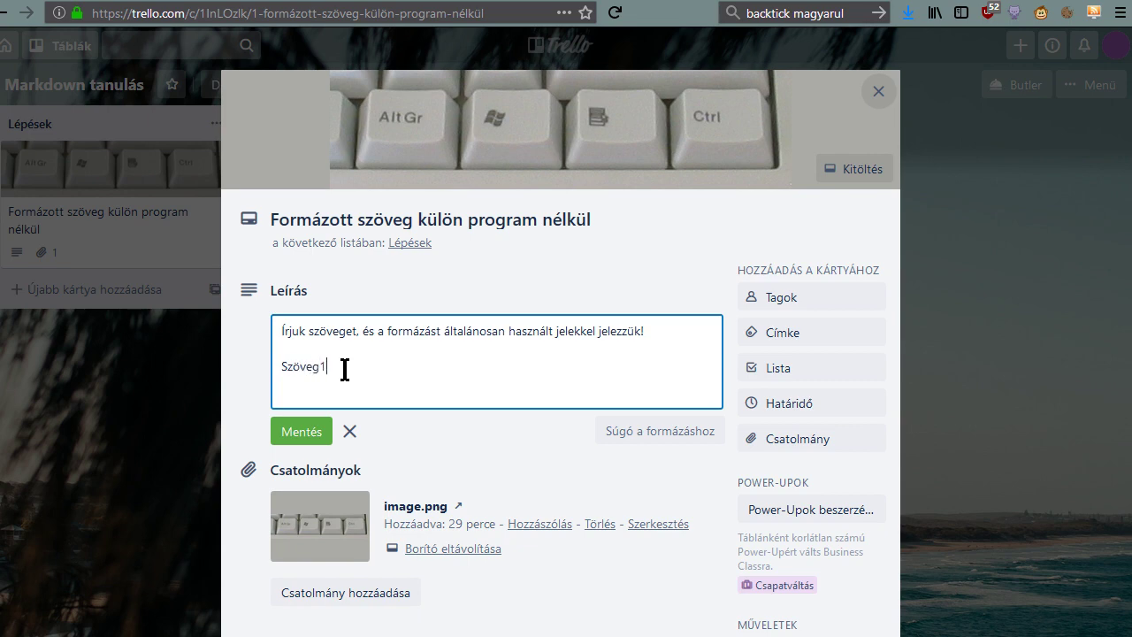
double_click(345, 369)
key("ctrl+c")
left_click(345, 370)
key("Return")
key("Return")
key("ctrl+v")
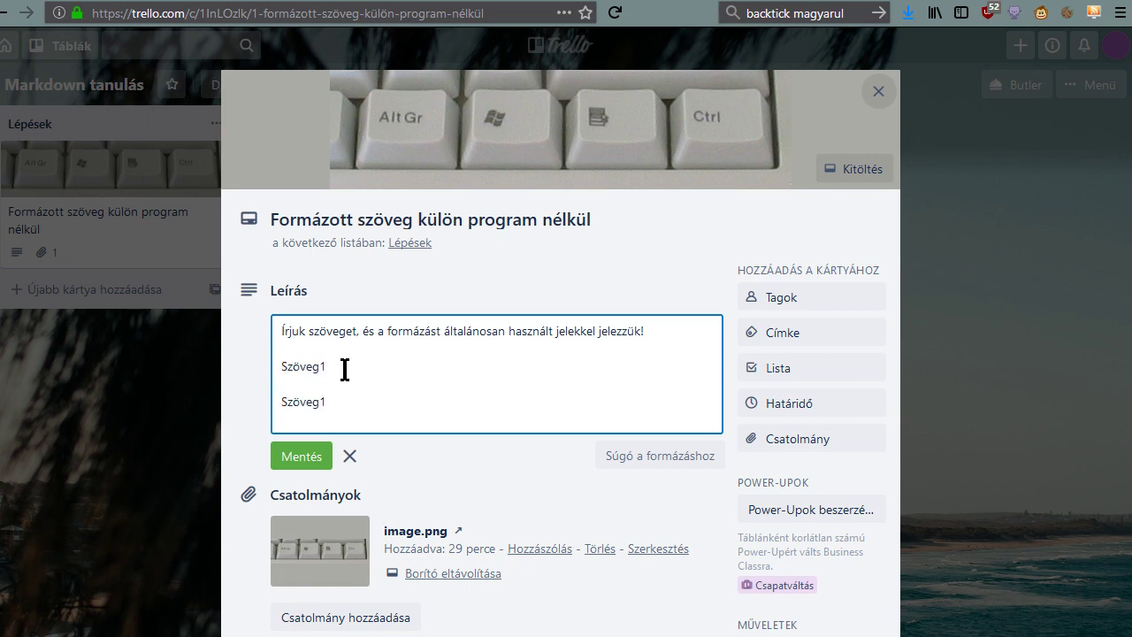
key("BackSpace")
type("2")
Insert a '### Alcím' heading between Szöveg1 and Szöveg2 and save.
key("Up")
key("Return")
key("Return")
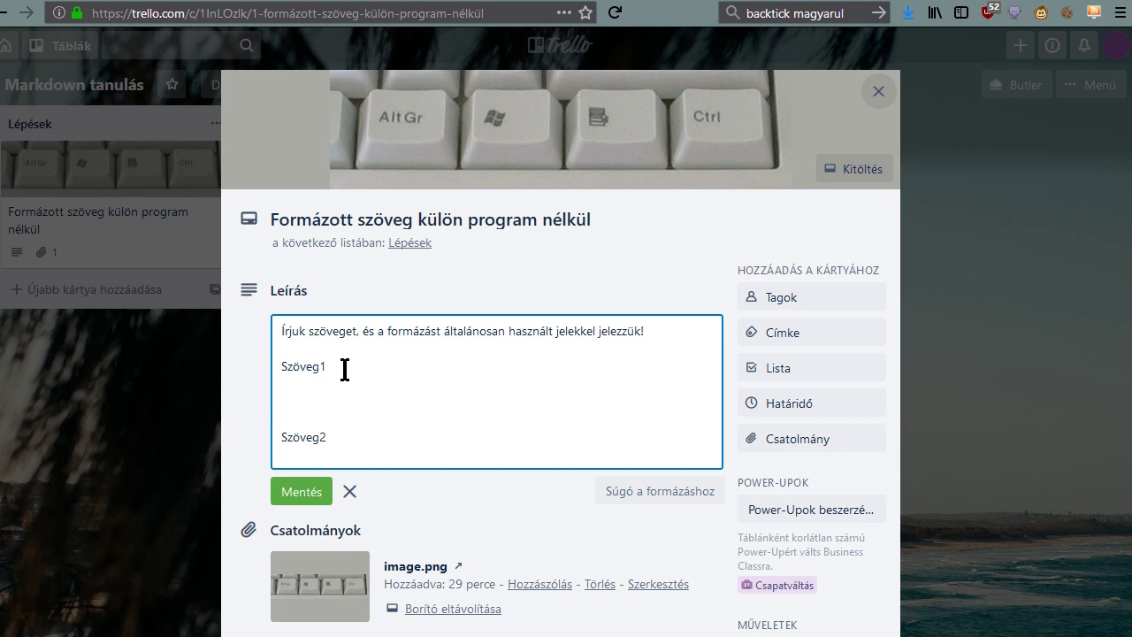
type("###")
type("Alcvím")
key("Delete")
key("End")
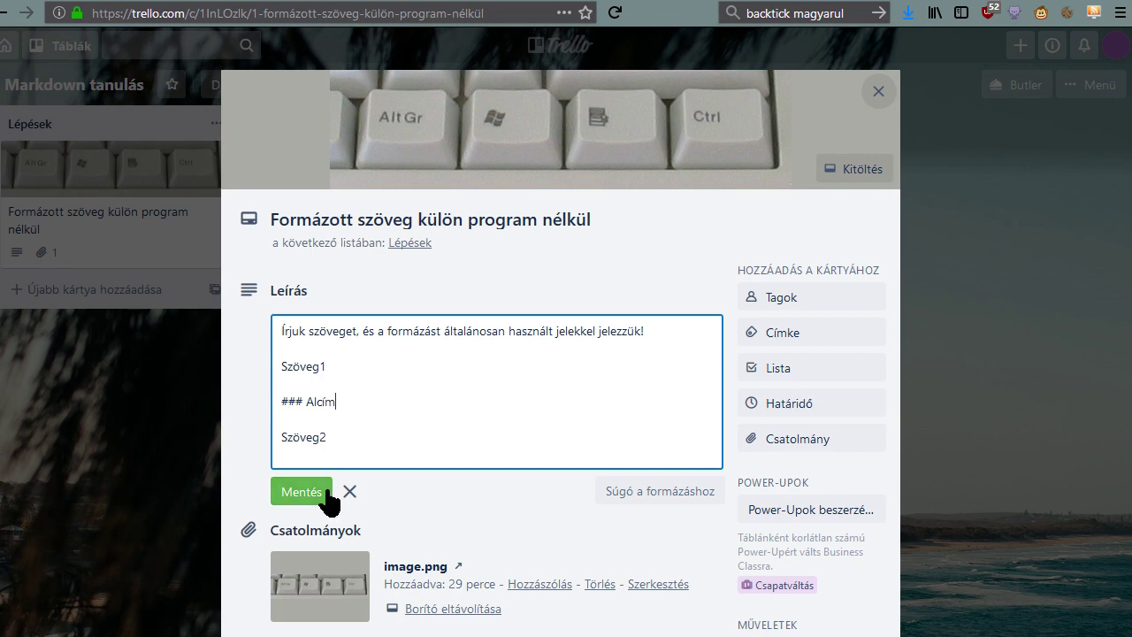
left_click(322, 494)
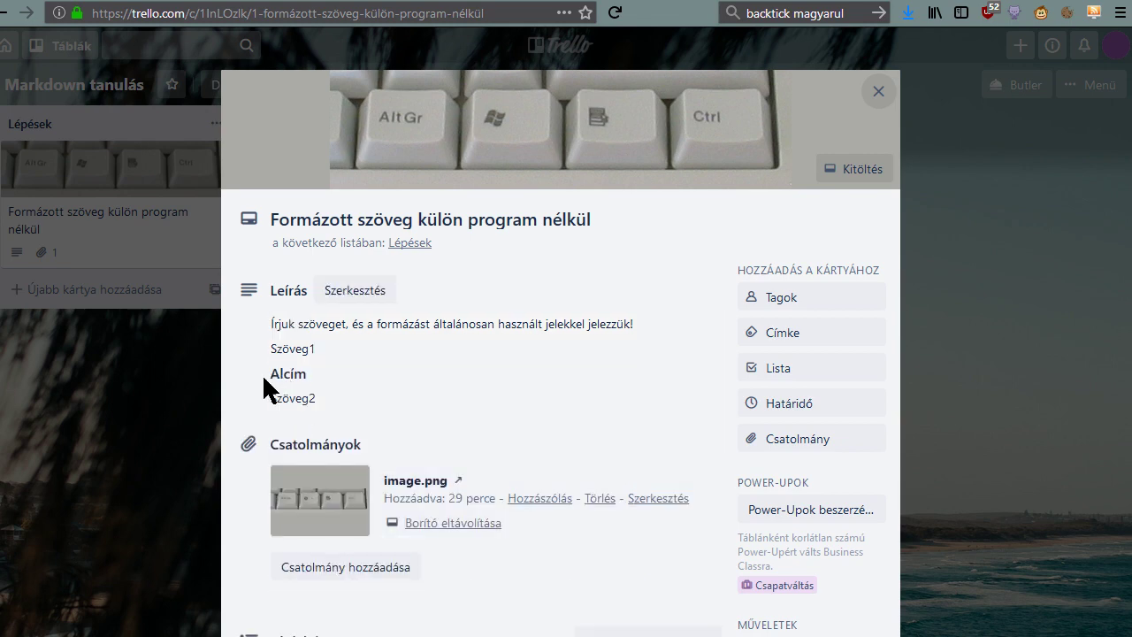
Prefix the Szöveg2 line with bold '**Alcím**' and save the description.
left_click(341, 380)
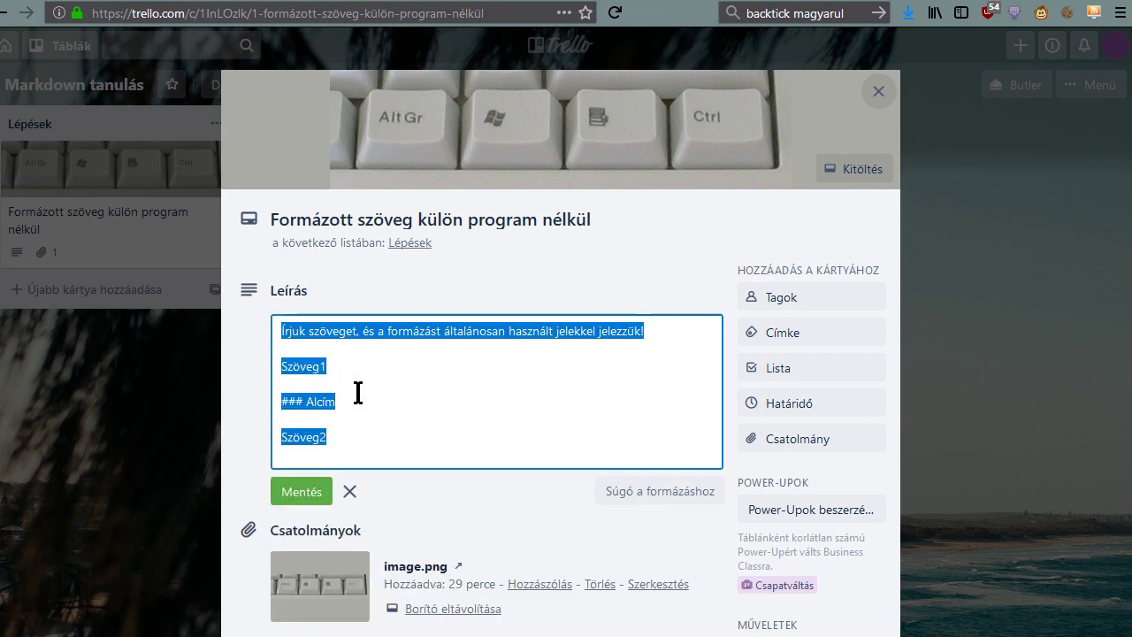
left_click(323, 401)
double_click(324, 401)
left_click(365, 435)
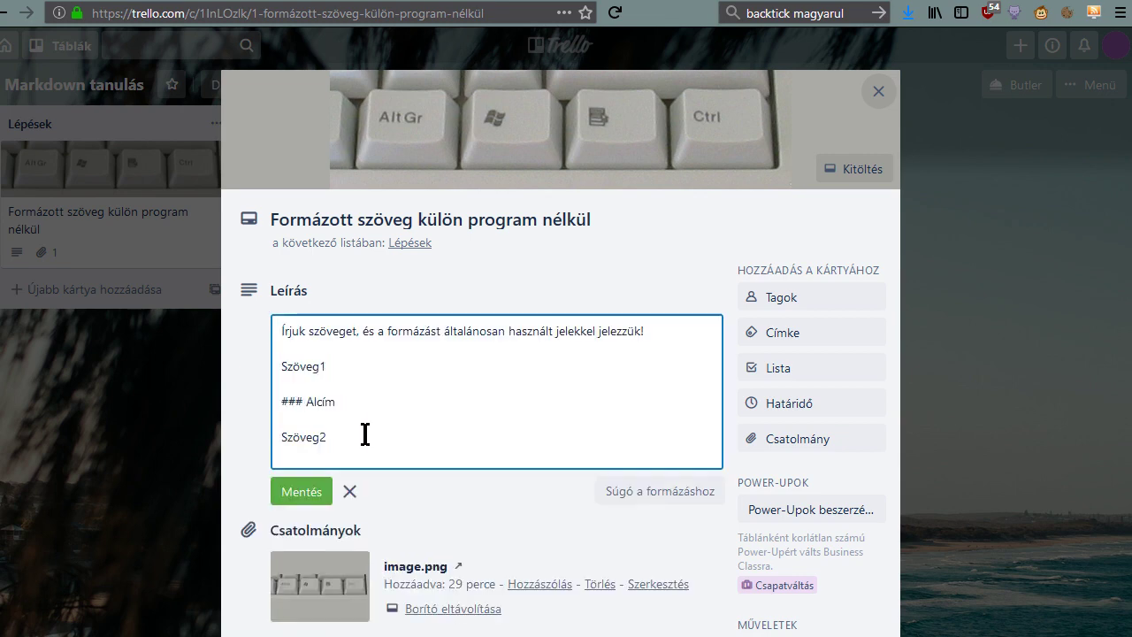
type("**Alcím**")
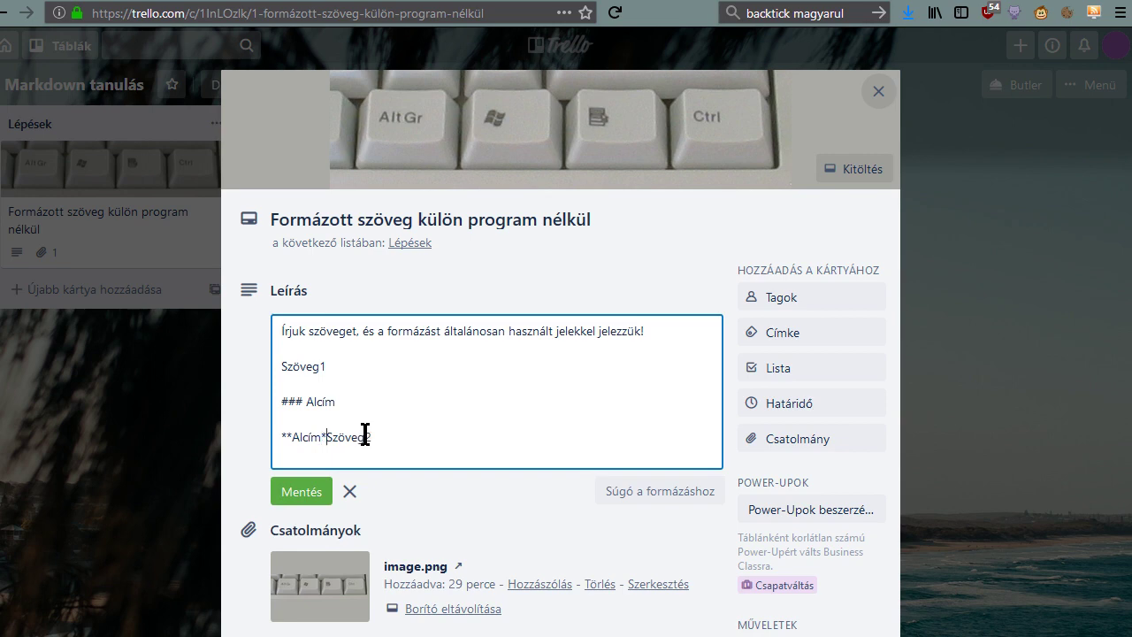
left_click(302, 491)
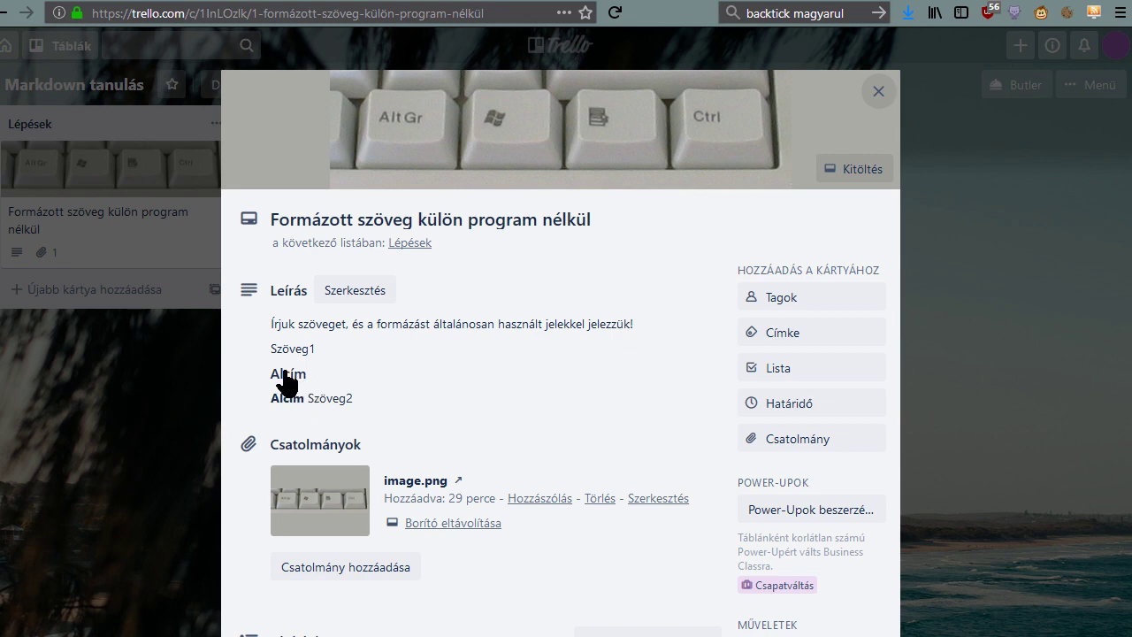
Delete the Alcím heading and bold prefix, insert a '---' rule between Szöveg1 and Szöveg2, and save.
left_click(342, 393)
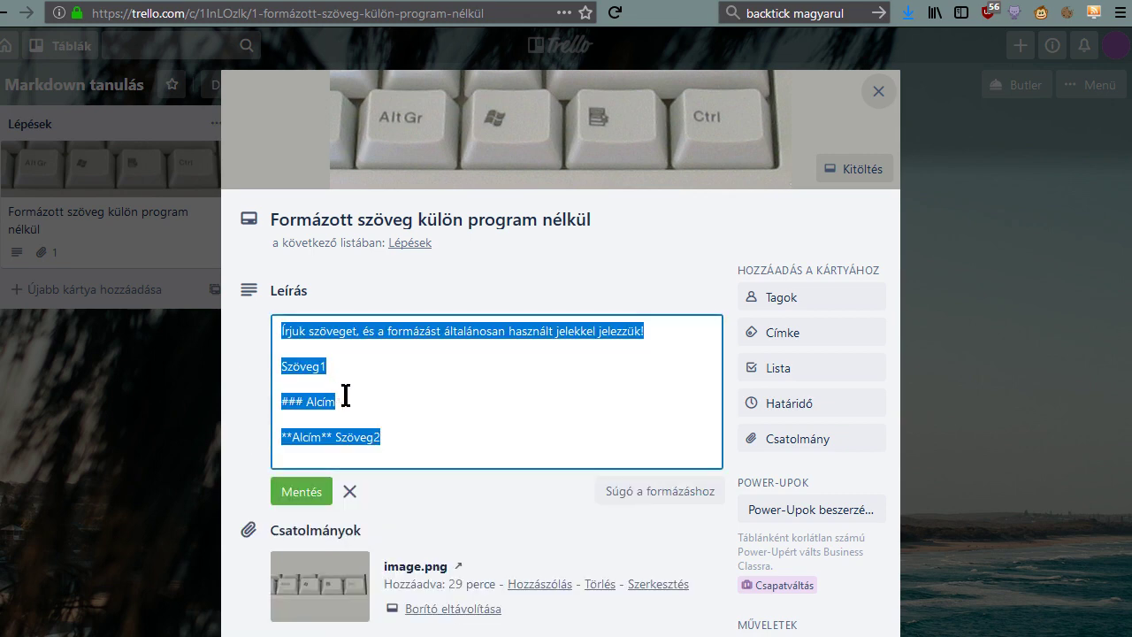
left_click(413, 438)
key("shift+Up")
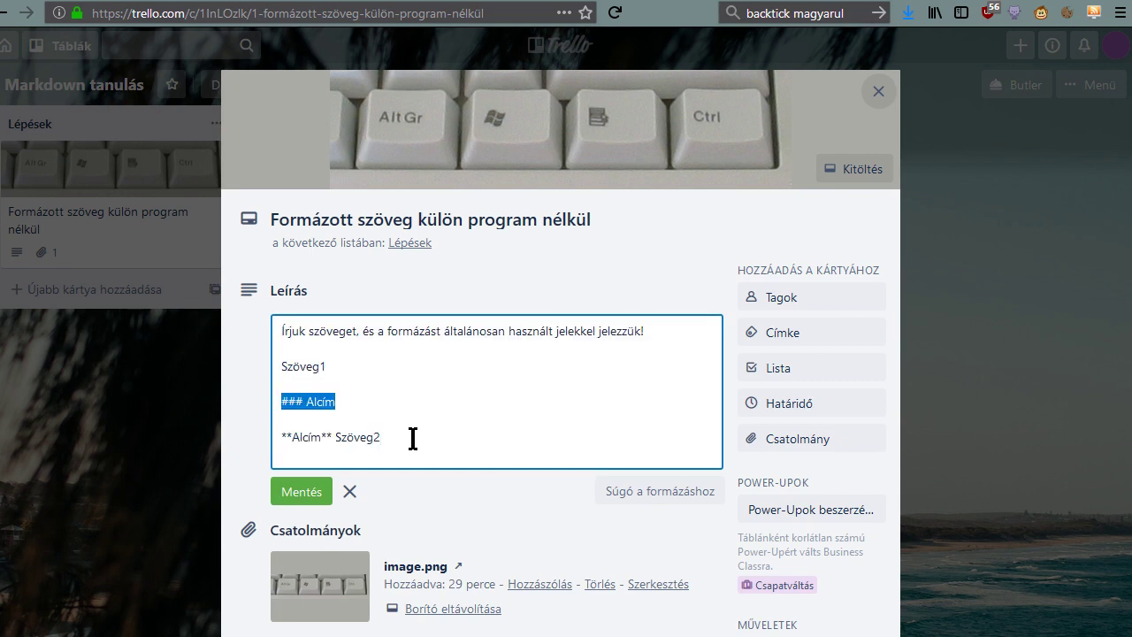
key("BackSpace")
key("shift+Right")
key("shift+Right")
key("shift+Right")
key("shift+Right")
key("shift+Right")
key("shift+Right")
key("shift+Right")
key("shift+Right")
key("shift+Right")
key("shift+Right")
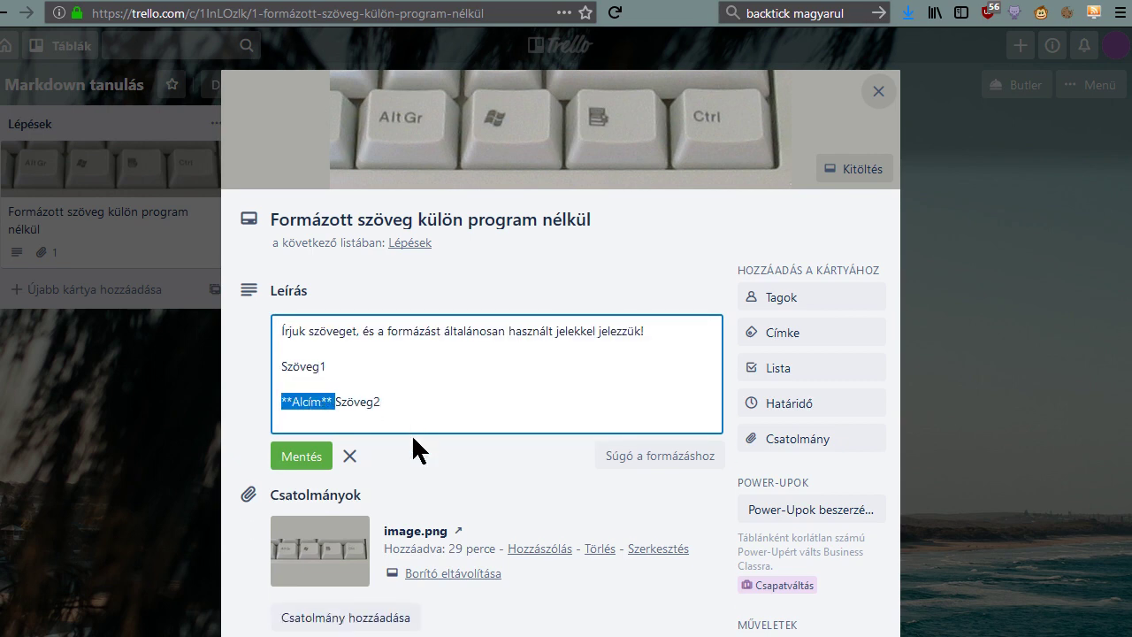
key("Return")
key("Up")
key("Return")
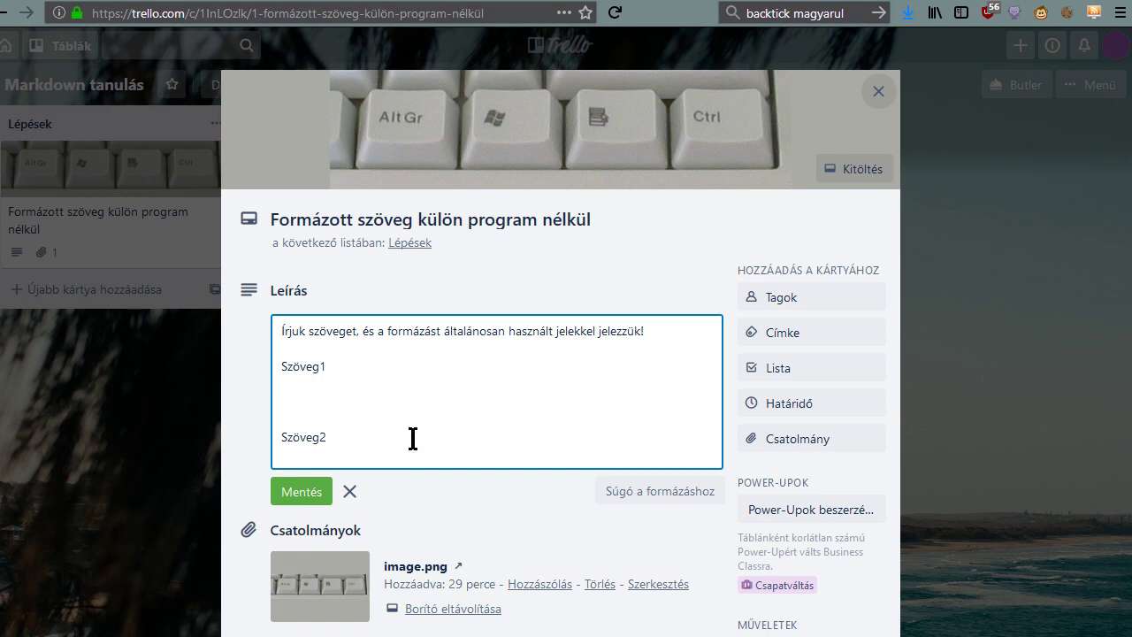
type("---")
left_click(305, 491)
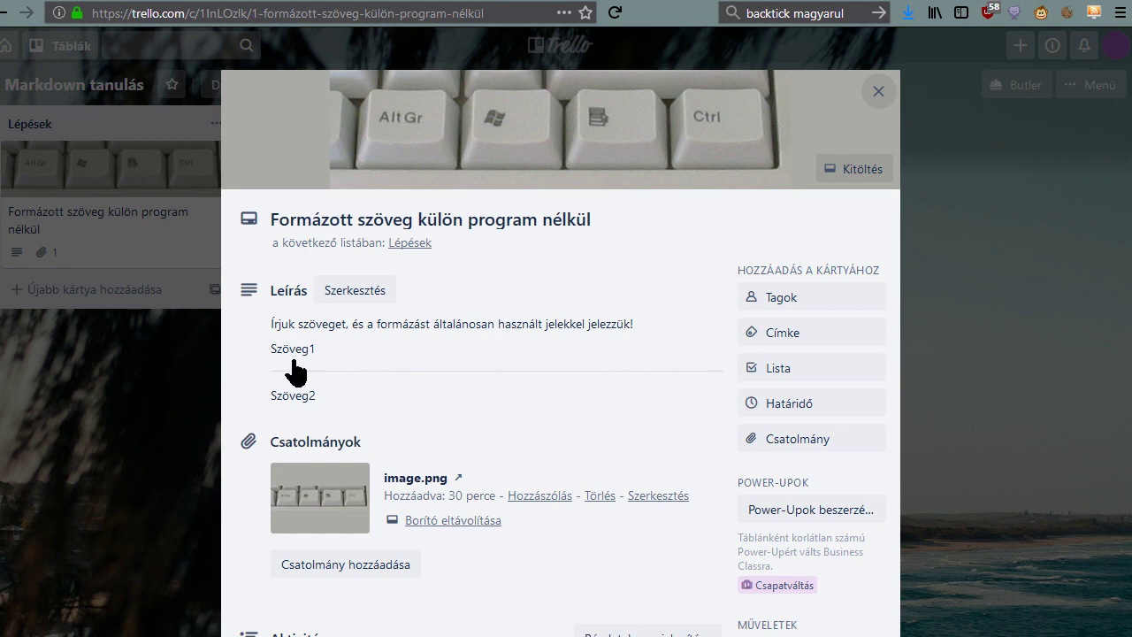
left_click(318, 384)
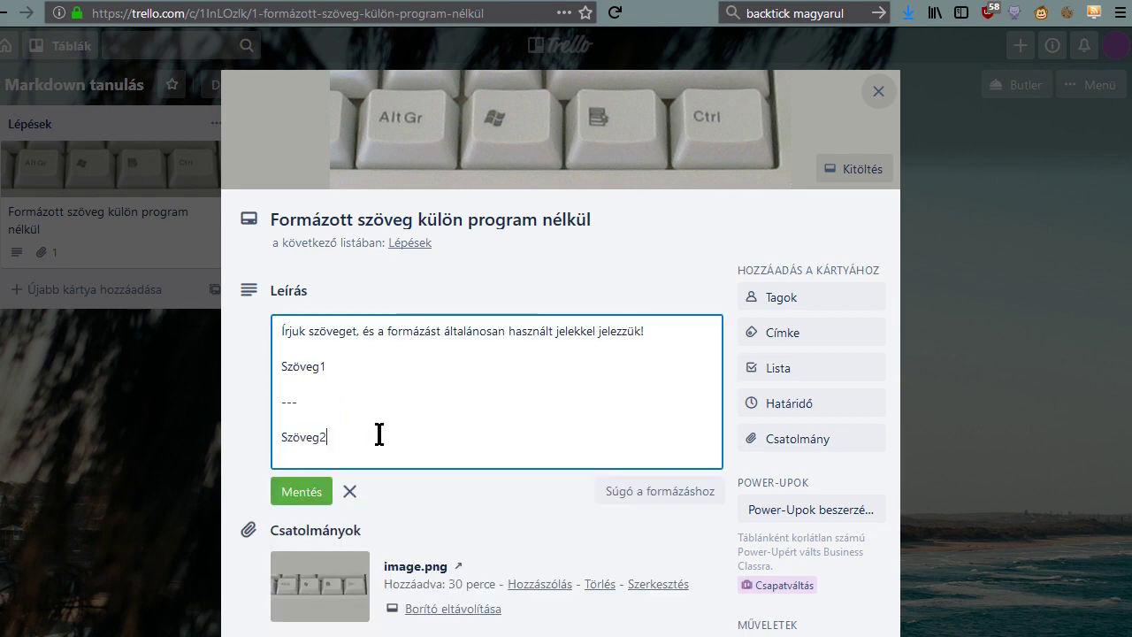
left_click_drag(379, 434, 272, 364)
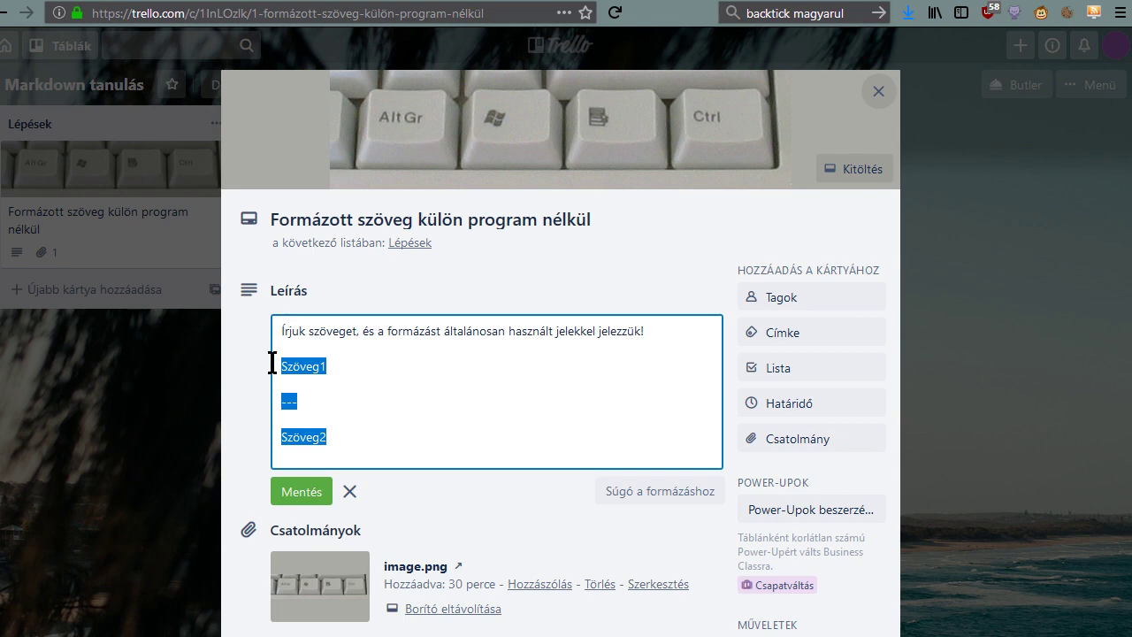
type("https://")
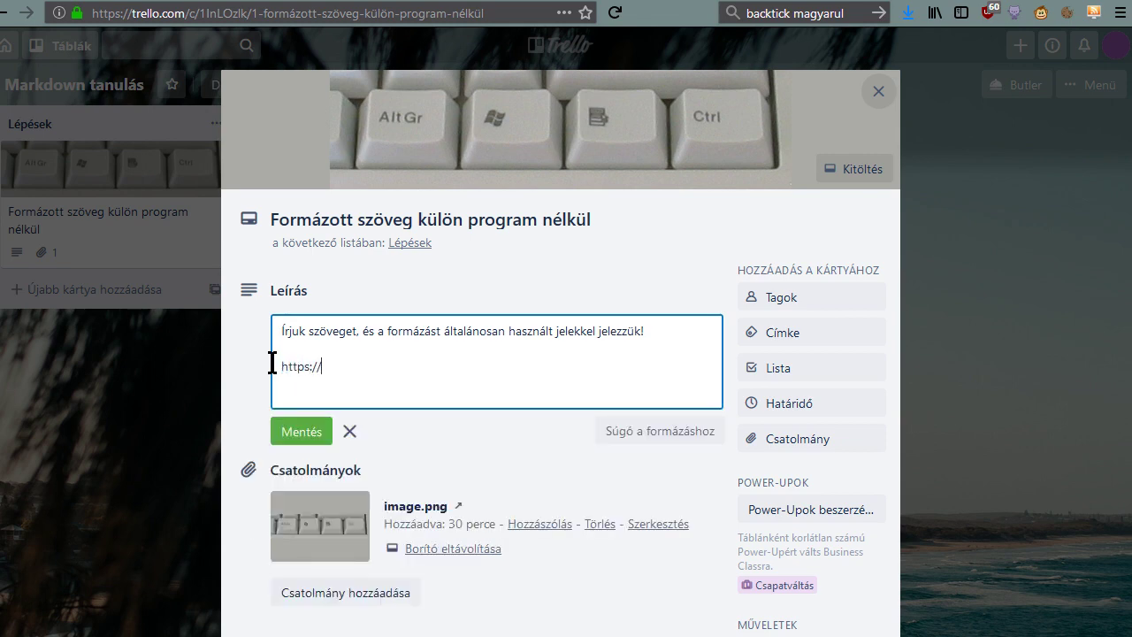
type("google.com")
left_click(301, 432)
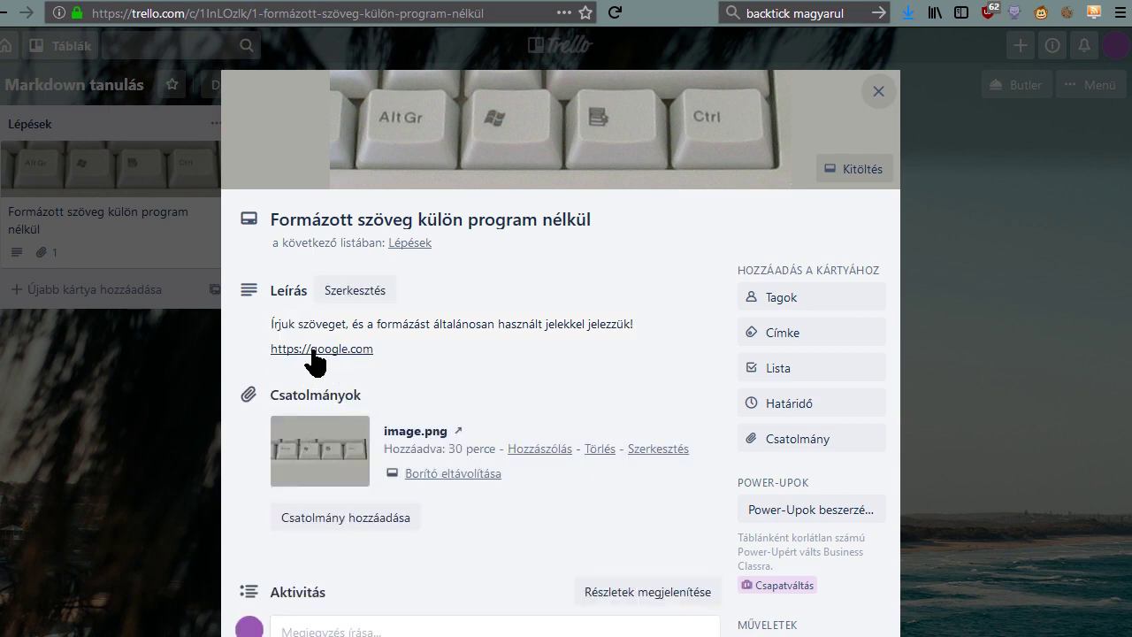
left_click(396, 358)
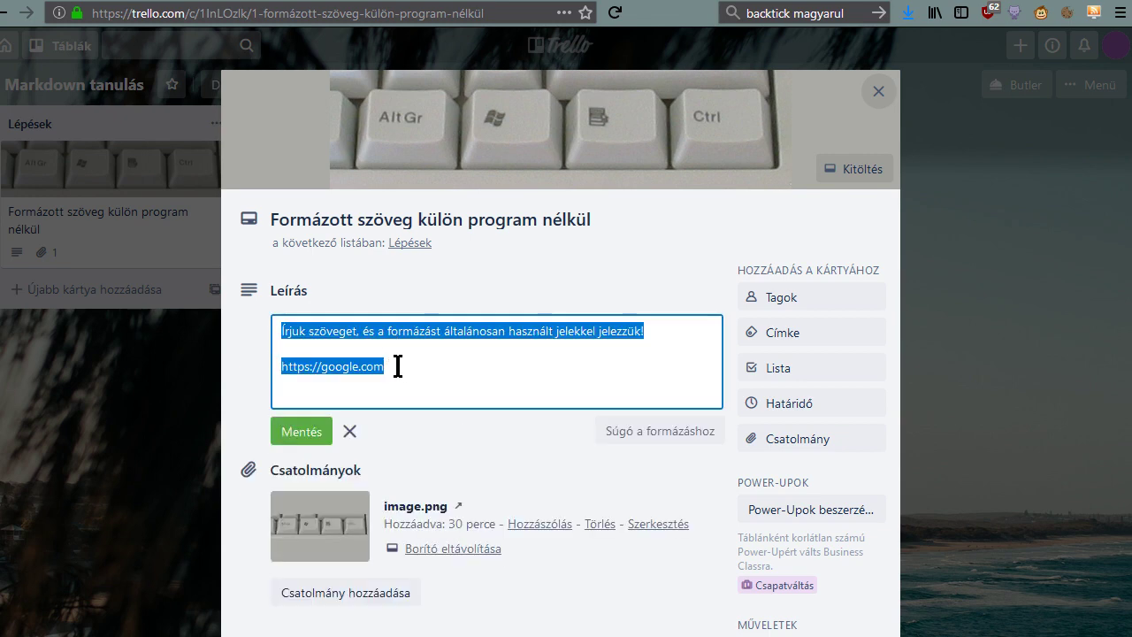
left_click(412, 370)
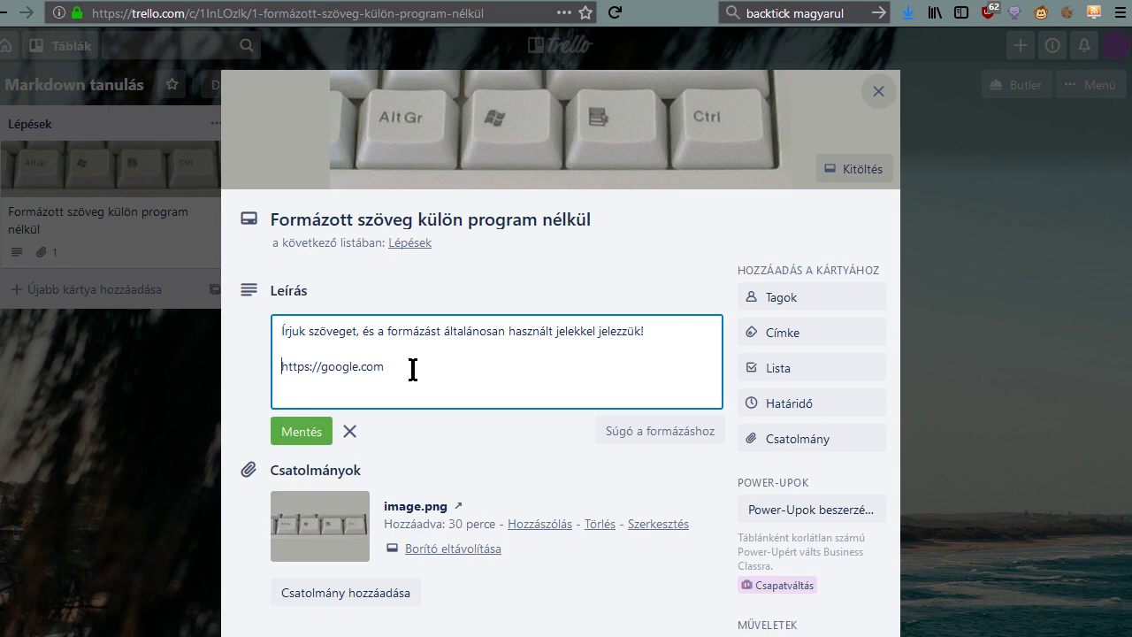
key("Home")
type("Google Kereső")
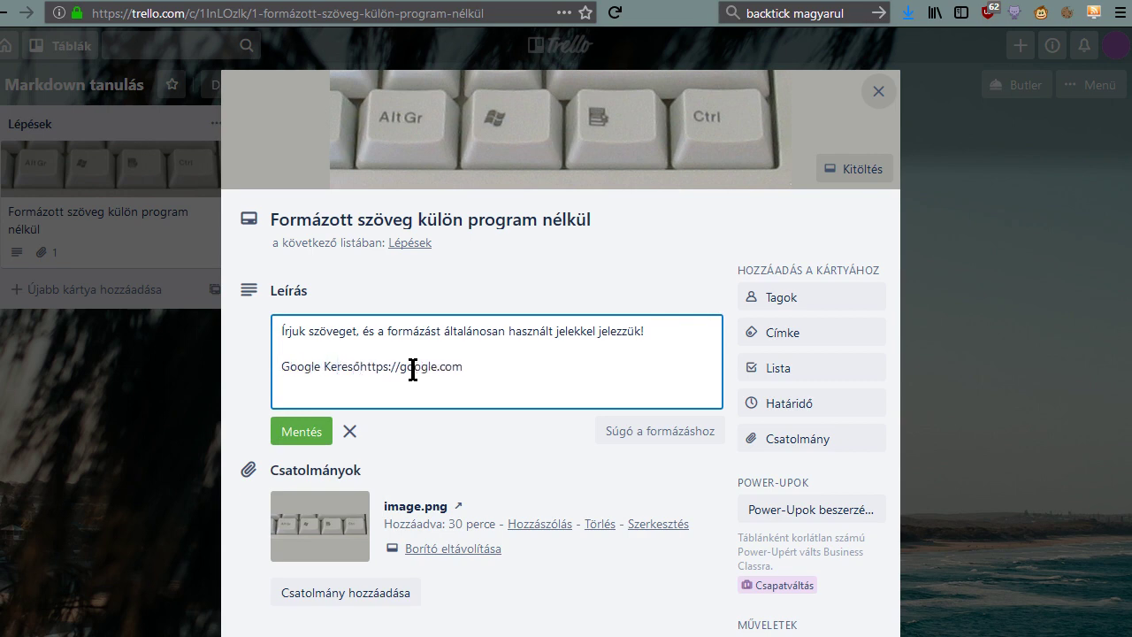
type("]")
key("Home")
type("[")
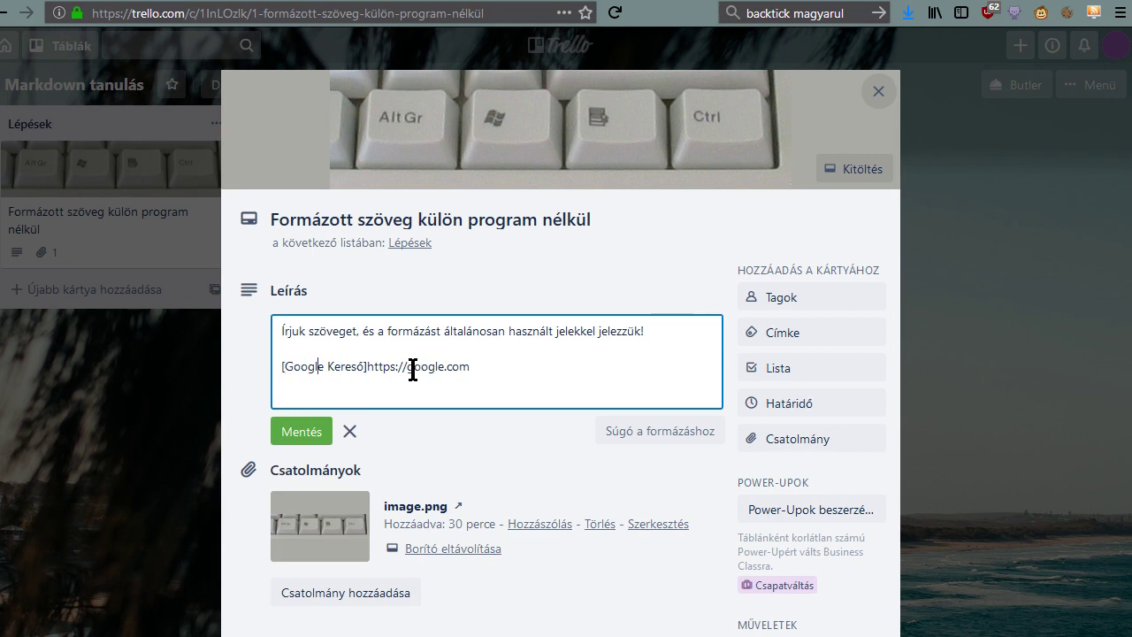
type("(")
key("End")
type(")")
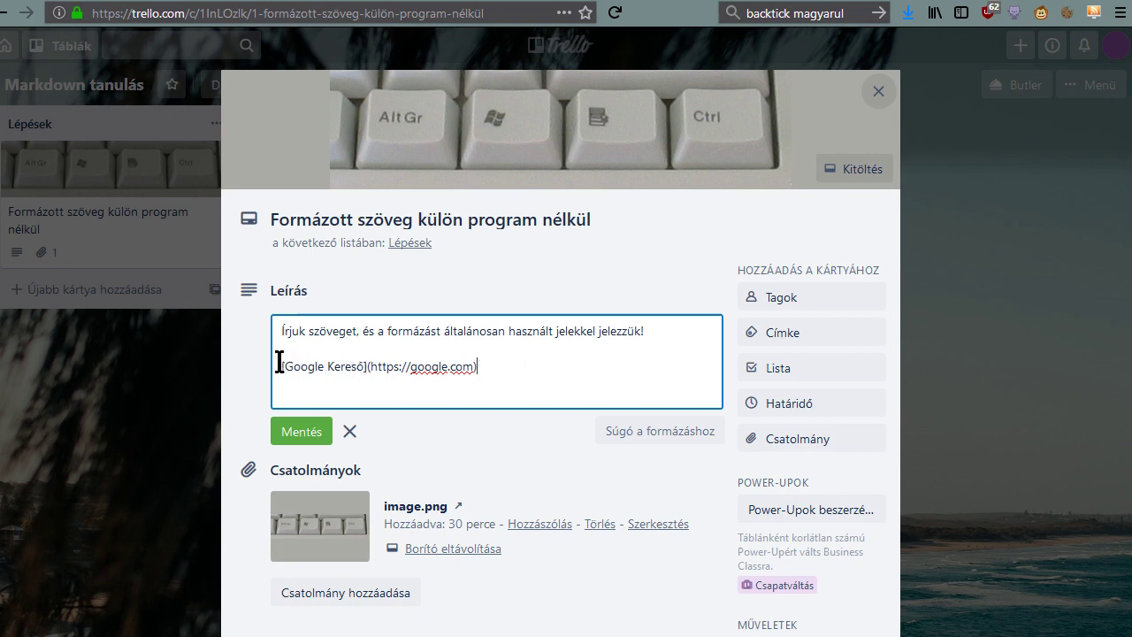
Check the link's name and address parts, save, and reopen the description for editing.
left_click_drag(281, 365, 368, 366)
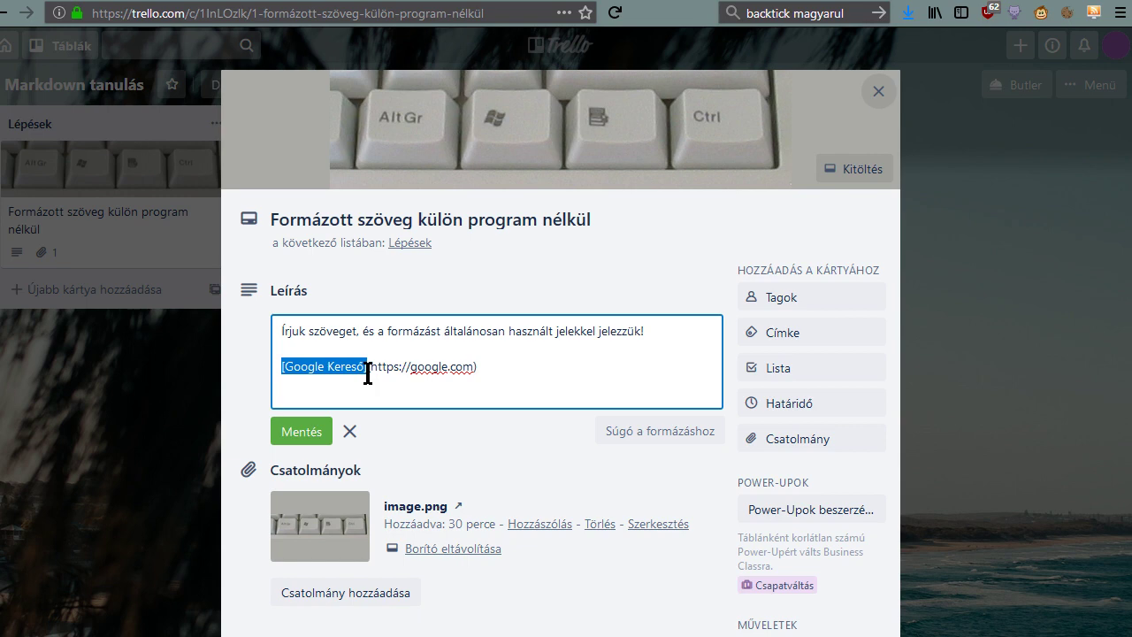
left_click(368, 371)
left_click_drag(365, 367, 492, 366)
left_click(498, 369)
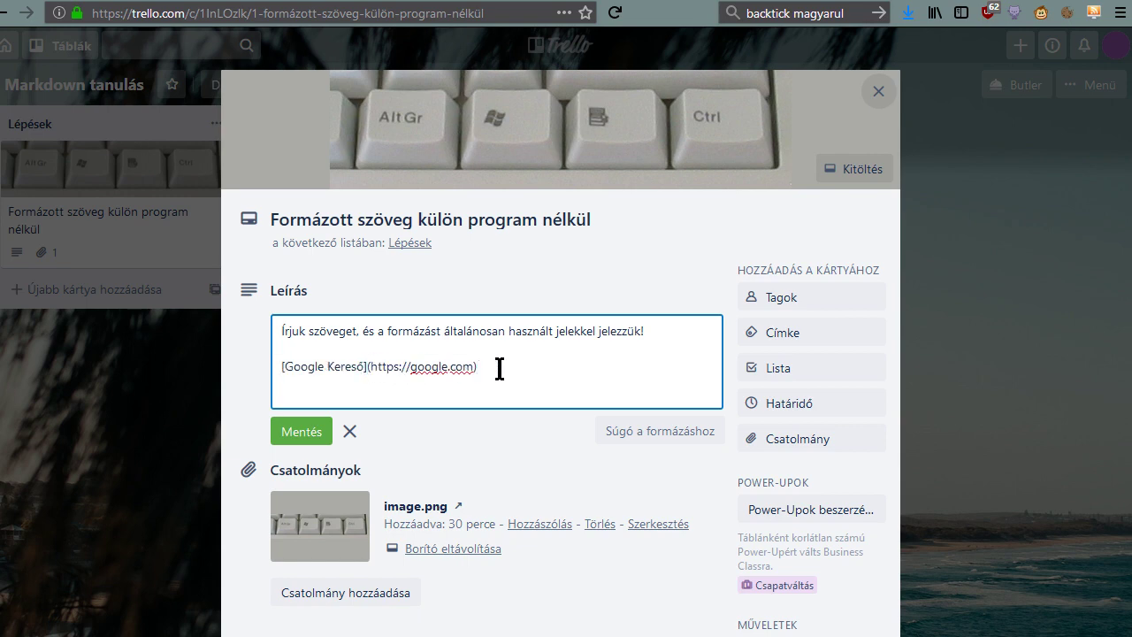
left_click(288, 435)
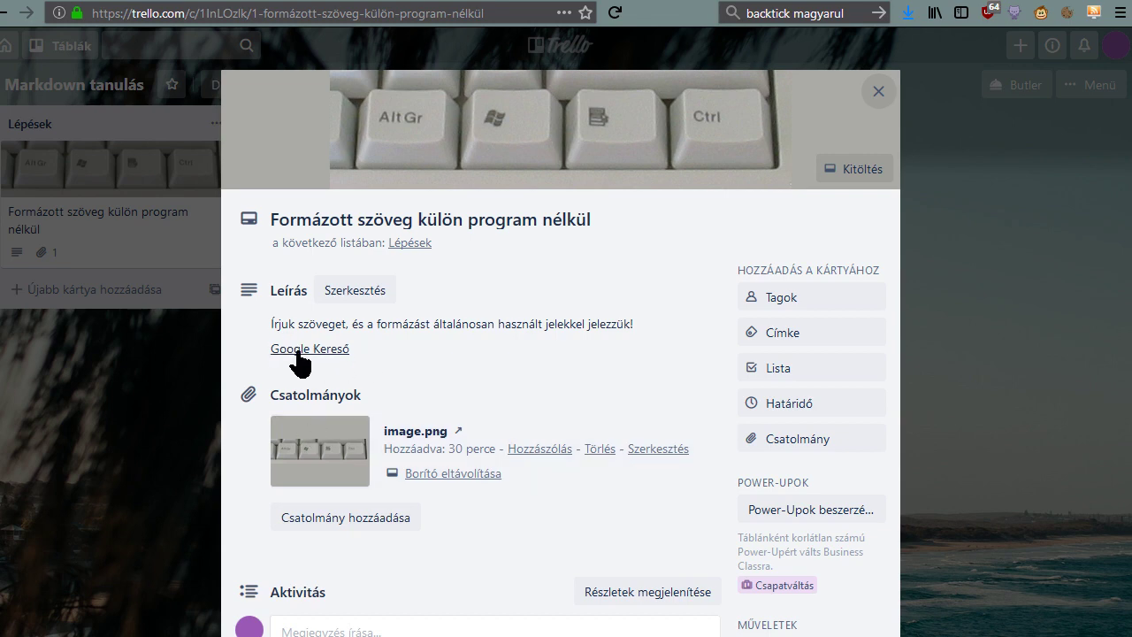
left_click(374, 359)
key("ctrl+a")
Copy the web address of the attached keyboard image.
right_click(325, 547)
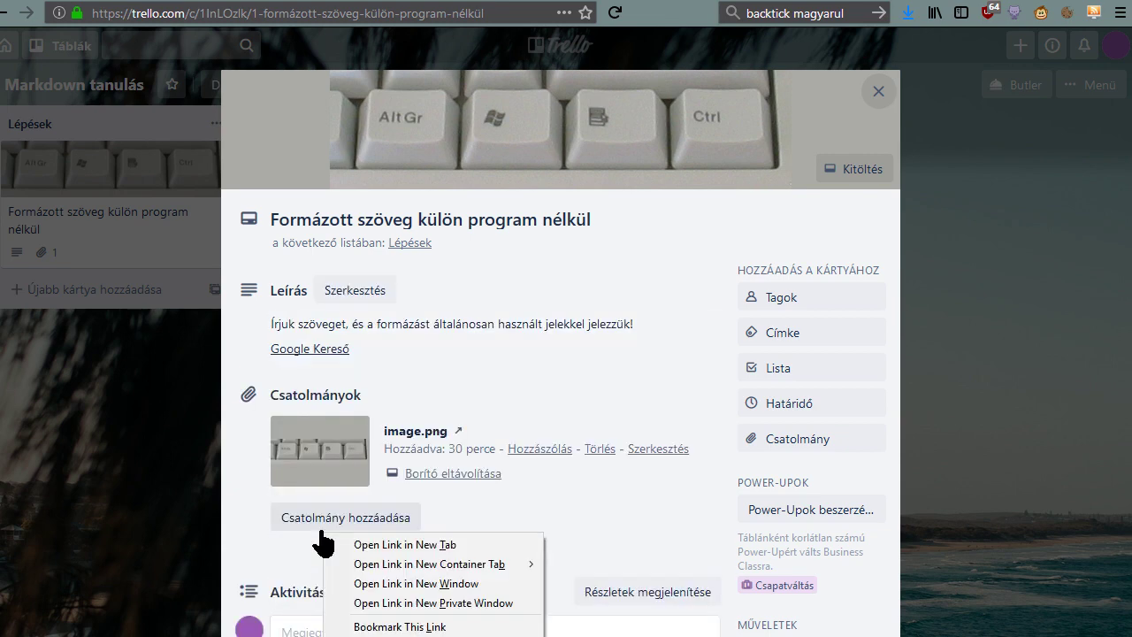
right_click(306, 470)
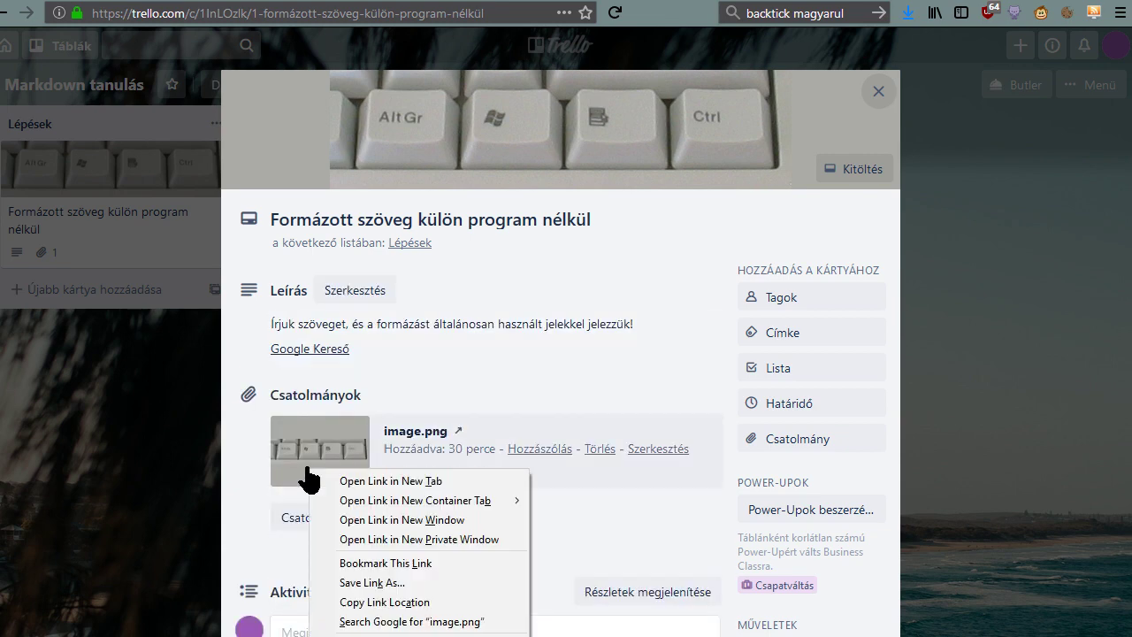
left_click(379, 601)
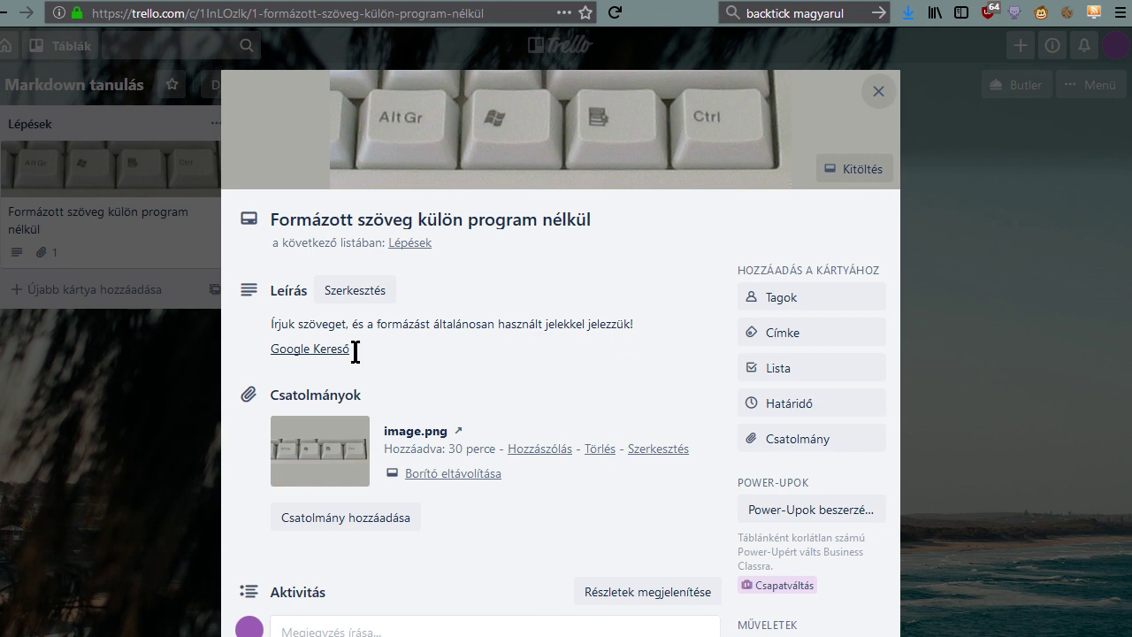
Replace the Google Kereső link line with ![alt](image address) and save.
left_click(354, 351)
key("ctrl+a")
left_click(479, 369)
key("shift+Home")
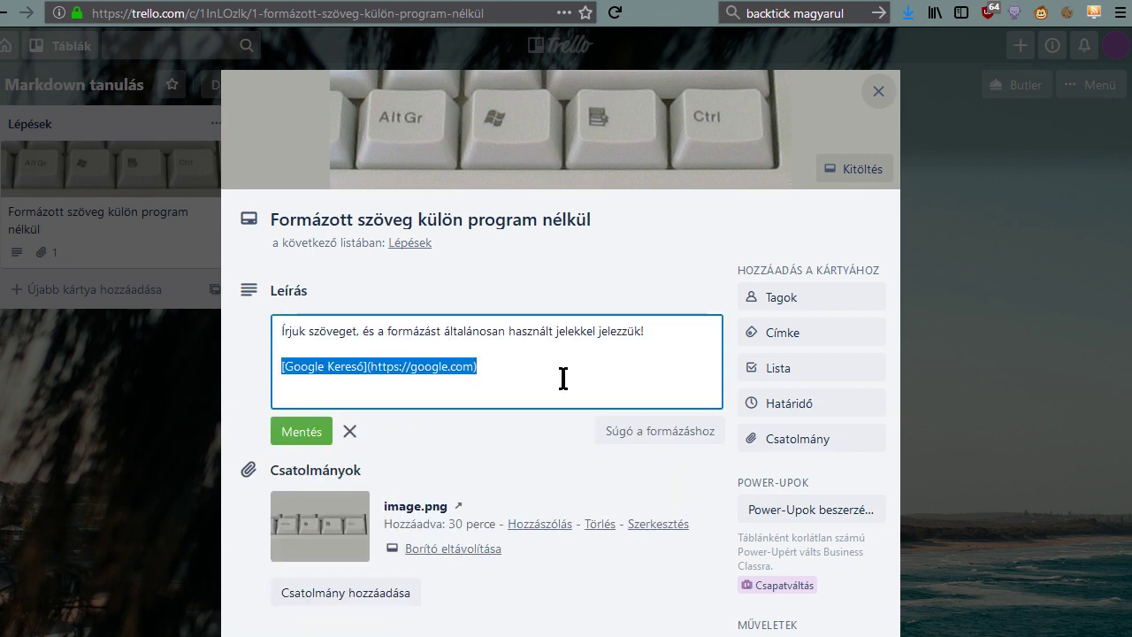
type("!")
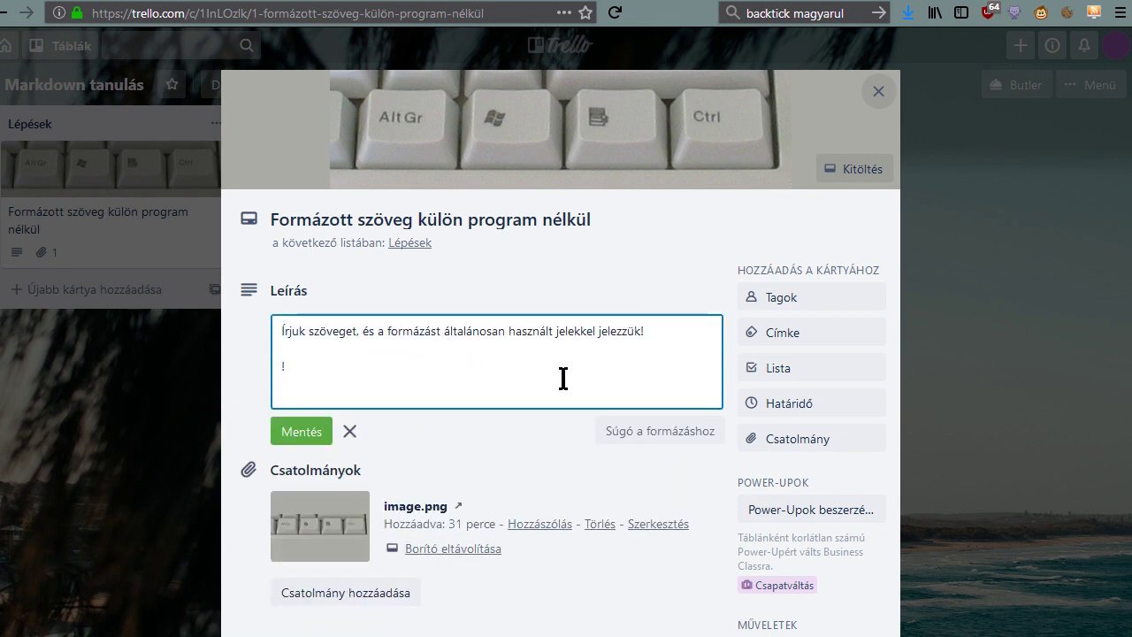
type("[]()")
key("ctrl+v")
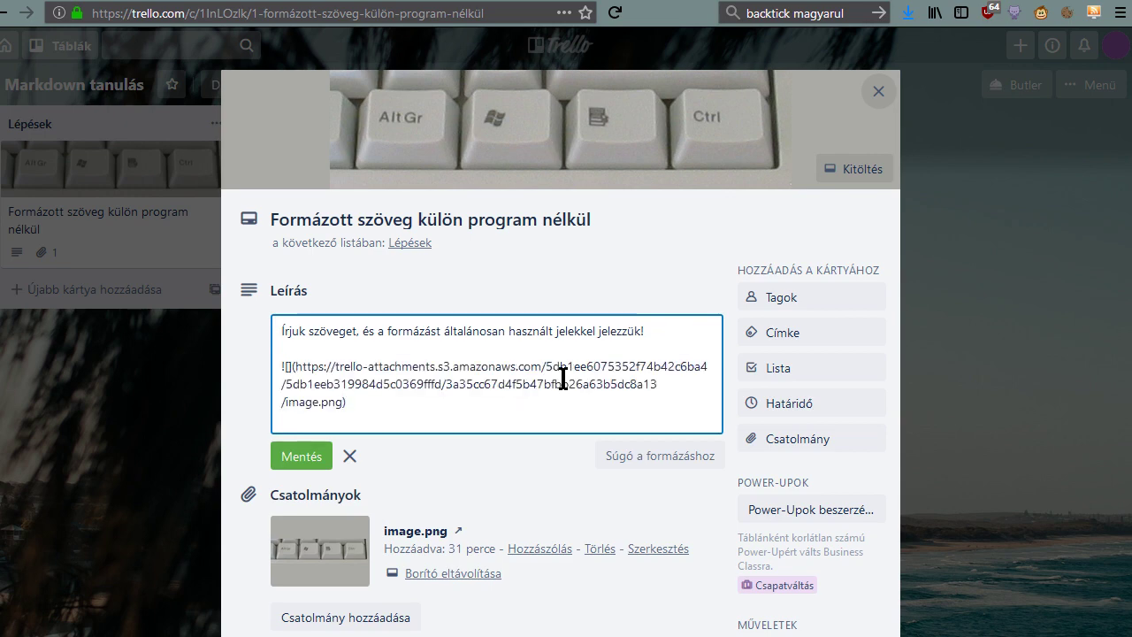
key("Up")
key("Up")
type("alt")
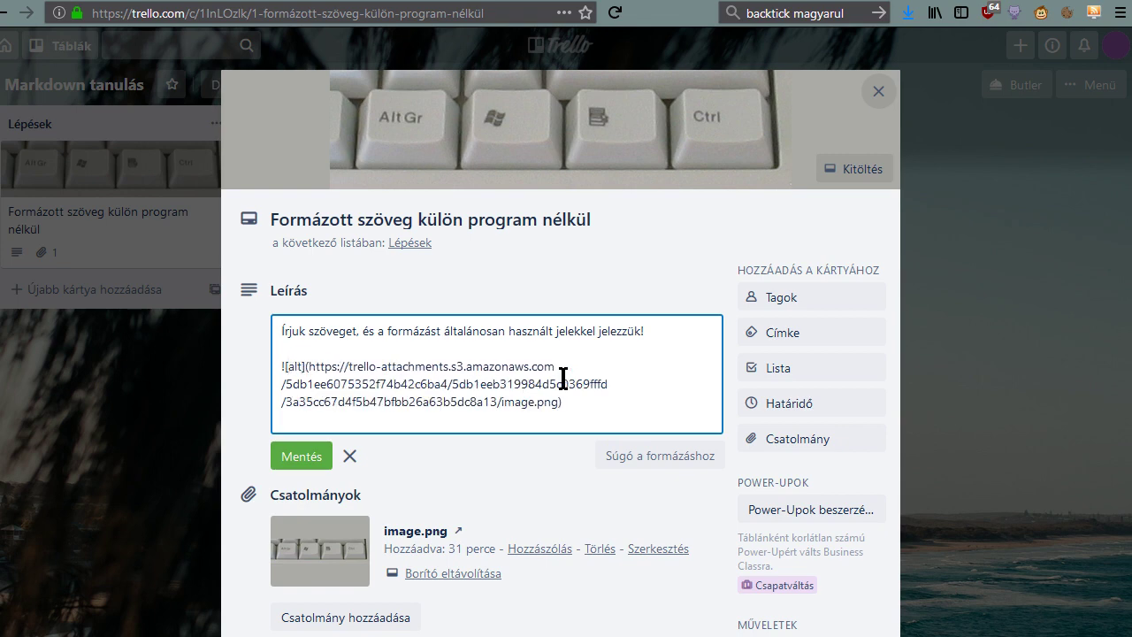
left_click(302, 455)
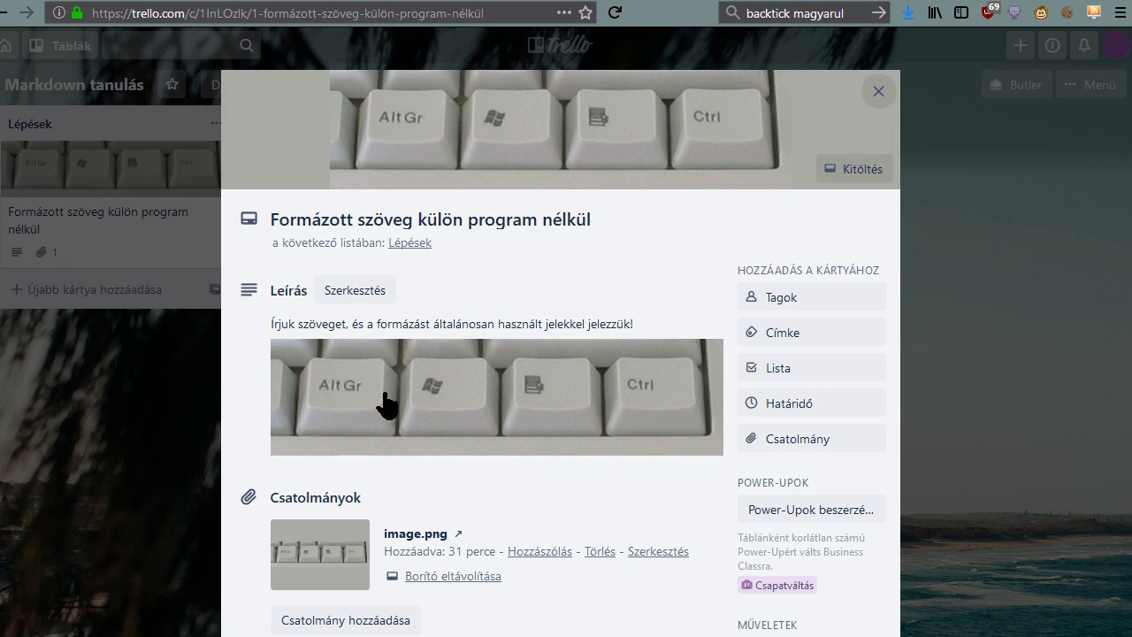
Reopen the description and inspect the alt text and address parts of the image syntax.
left_click(404, 331)
key("ctrl+a")
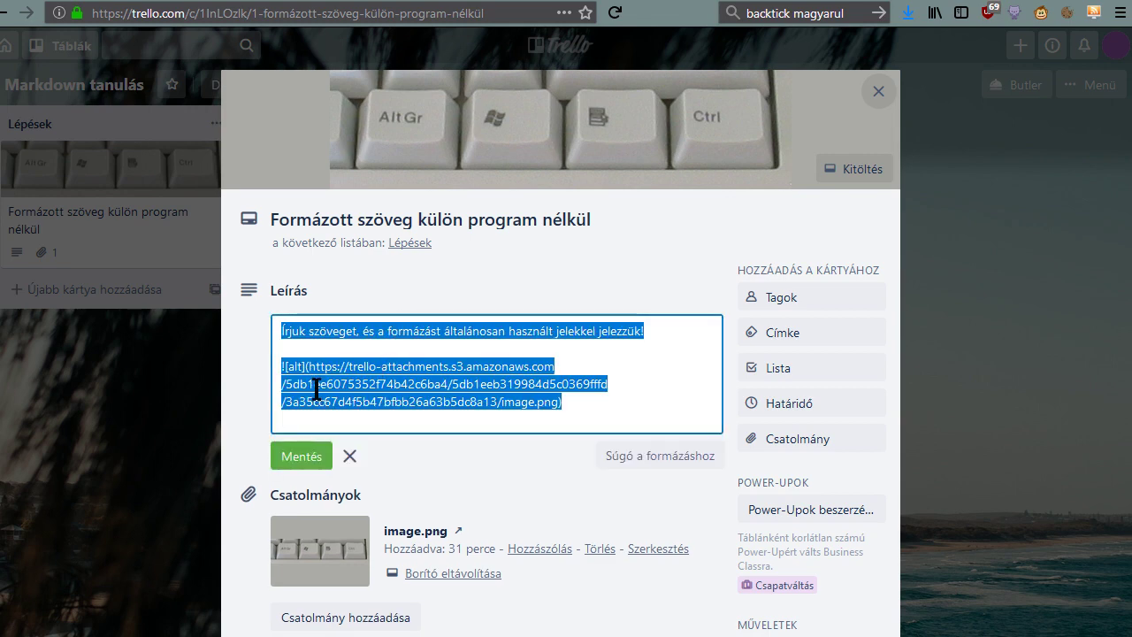
left_click(318, 387)
key("shift+Right")
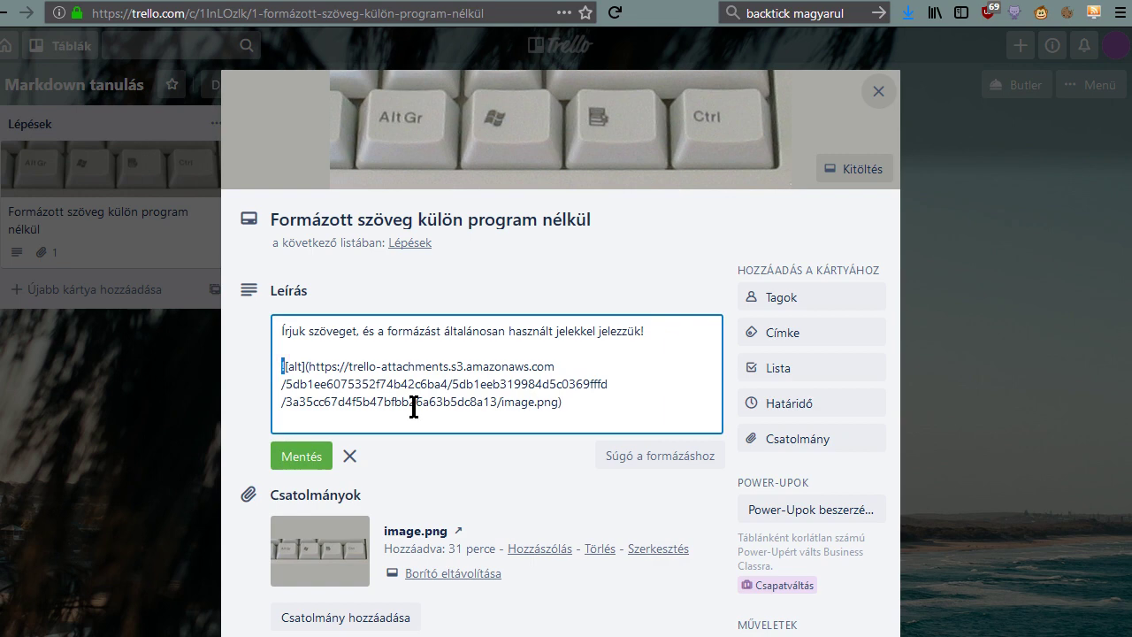
key("Right")
key("shift+Right")
key("shift+Right")
key("shift+Right")
key("shift+Right")
key("shift+Right")
key("Right")
key("ctrl+shift+Right")
key("ctrl+shift+Right")
key("ctrl+shift+Right")
key("ctrl+shift+Right")
key("ctrl+shift+Right")
key("ctrl+shift+Right")
key("ctrl+shift+Right")
key("ctrl+shift+Right")
key("ctrl+shift+Right")
key("ctrl+shift+Right")
key("ctrl+shift+Right")
key("ctrl+shift+Right")
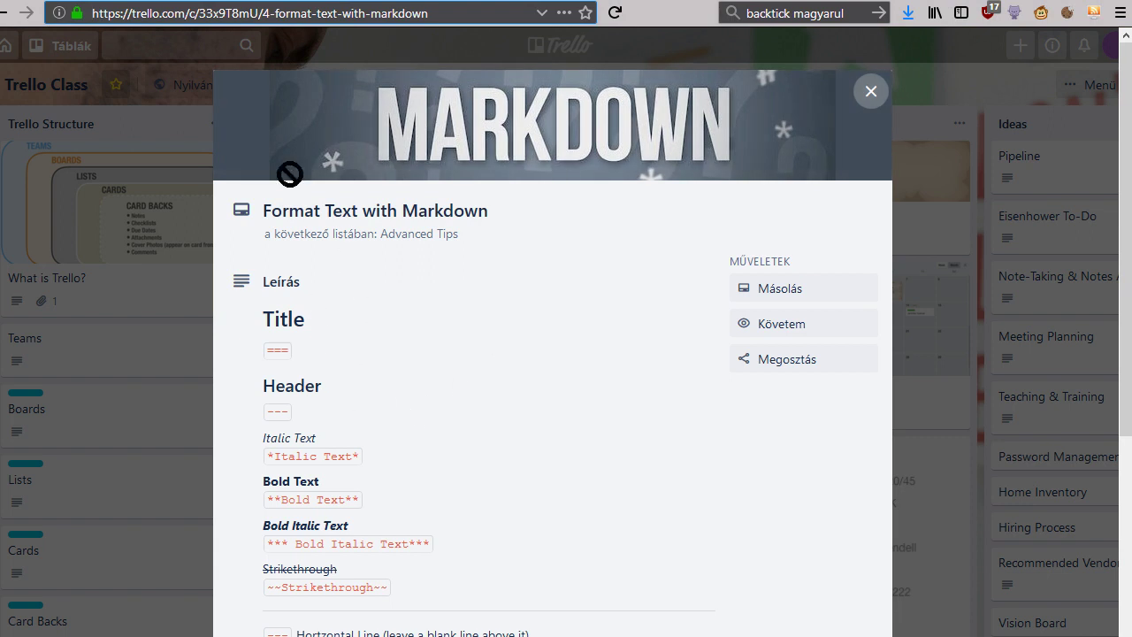
Scroll through the Format Text with Markdown cheat sheet, then return to the card being edited.
left_click(318, 17)
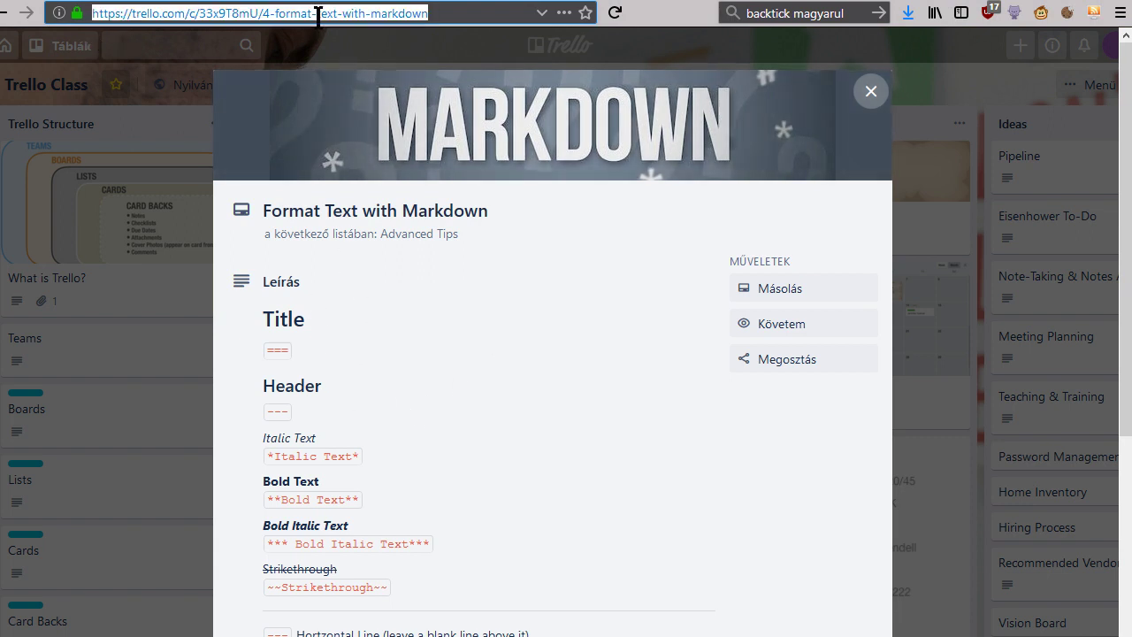
scroll(341, 505, "down", 5)
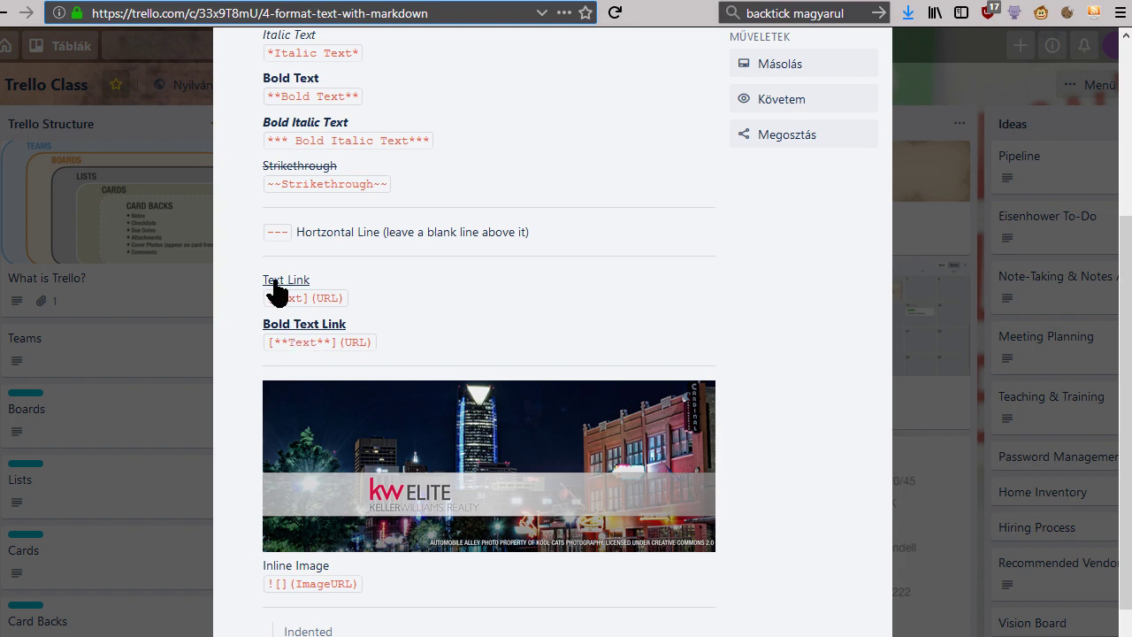
scroll(310, 550, "down", 3)
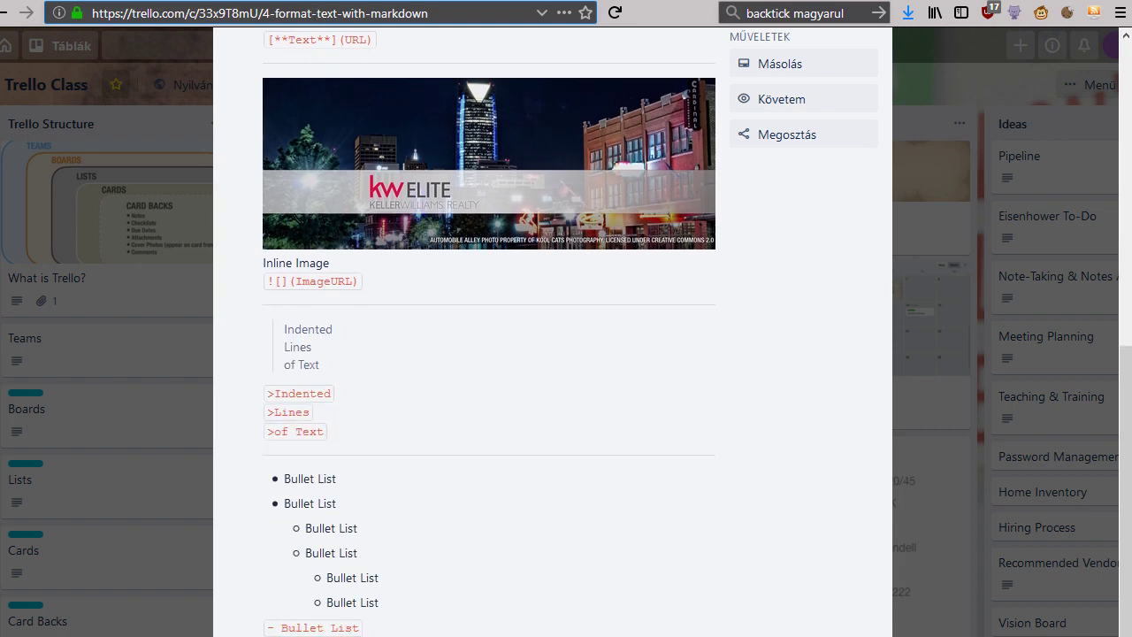
scroll(489, 353, "down", 4)
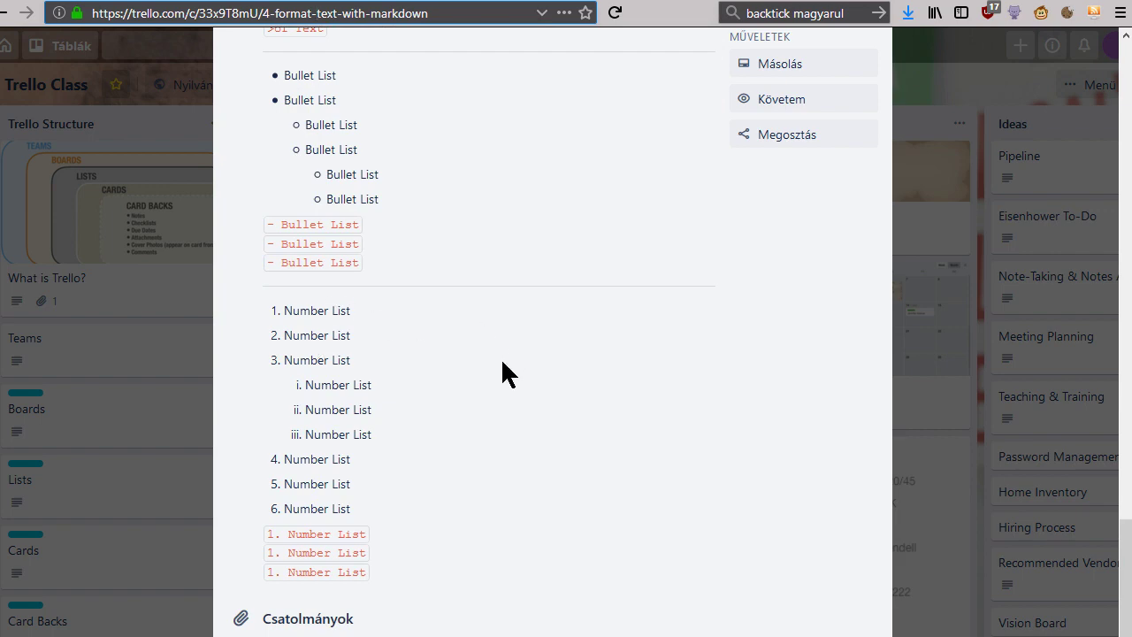
scroll(492, 464, "up", 10)
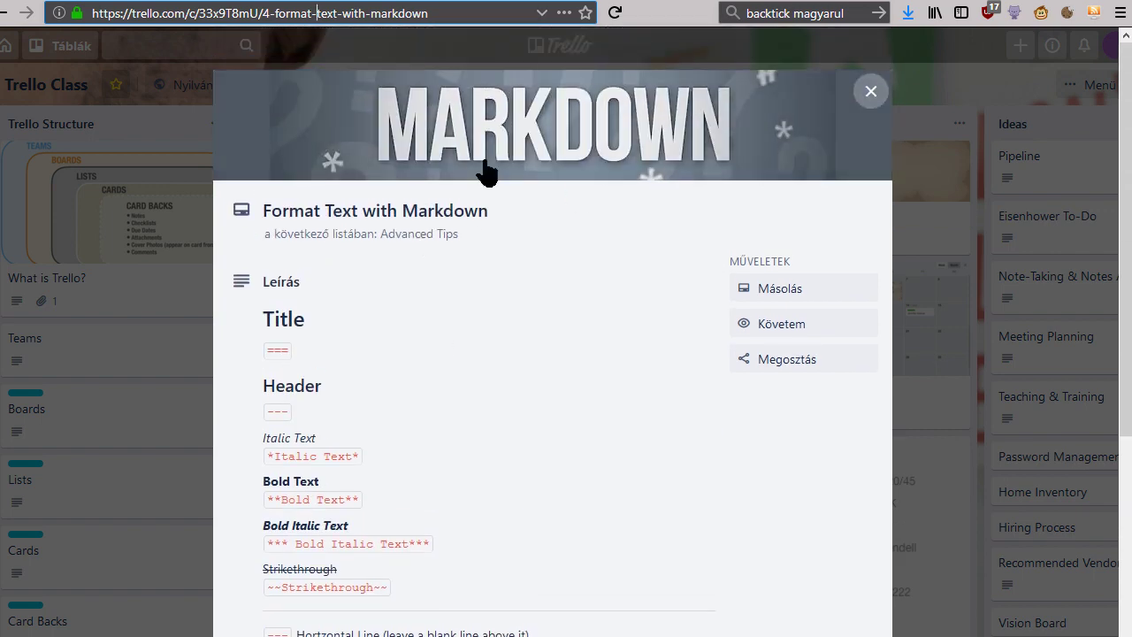
left_click(275, 5)
Save the ![alt](image address) description with Mentés so the keyboard image appears inline.
left_click(320, 458)
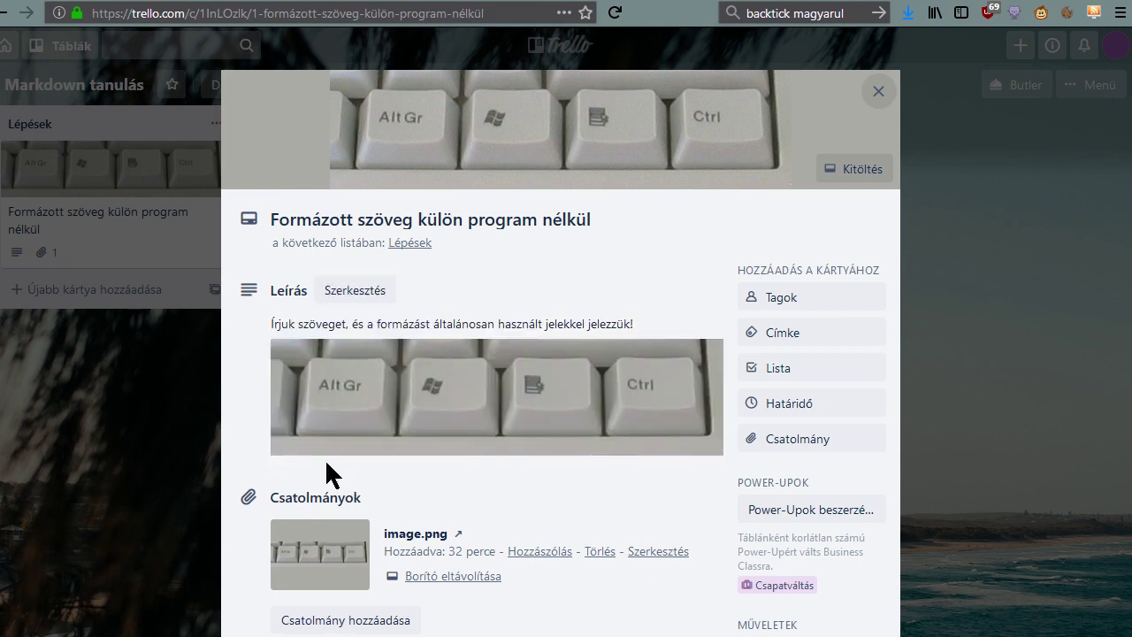